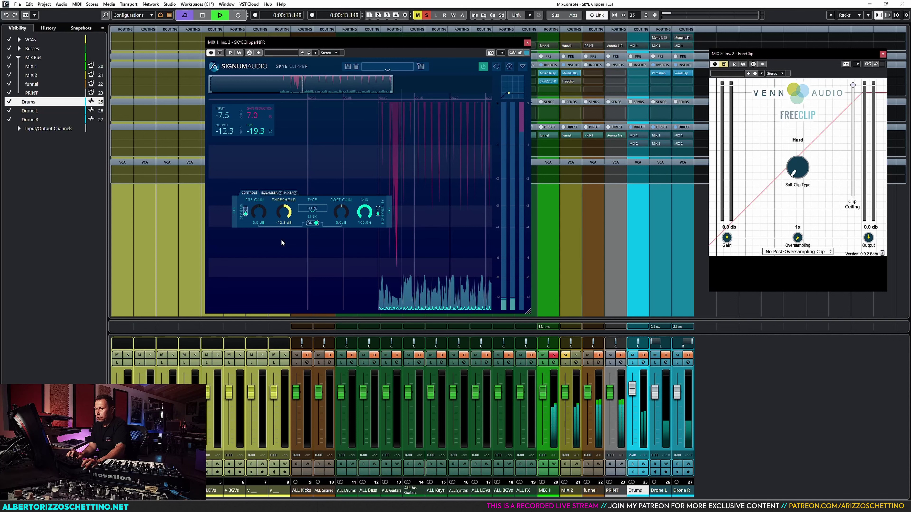
Step: Vary the SKYE Clipper threshold while listening to the drums and settle it at -14.0 dB
drag(281, 240, 283, 219)
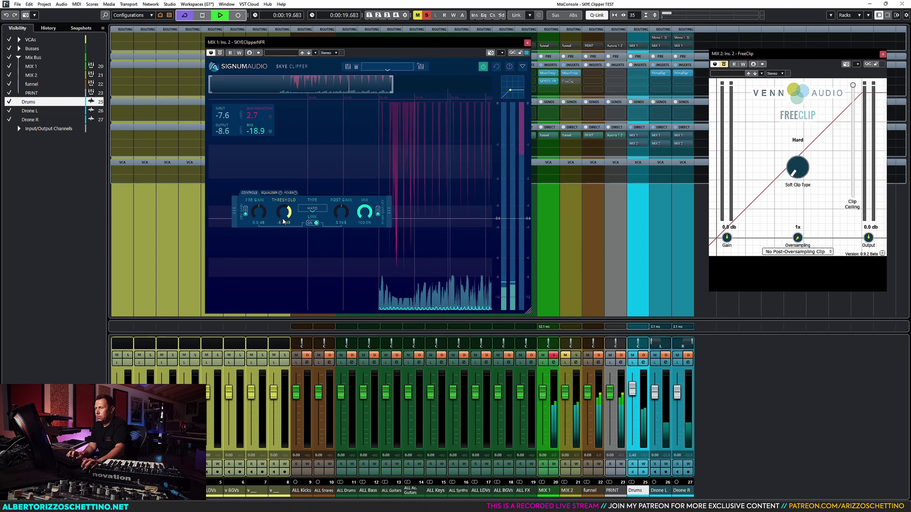
key(space)
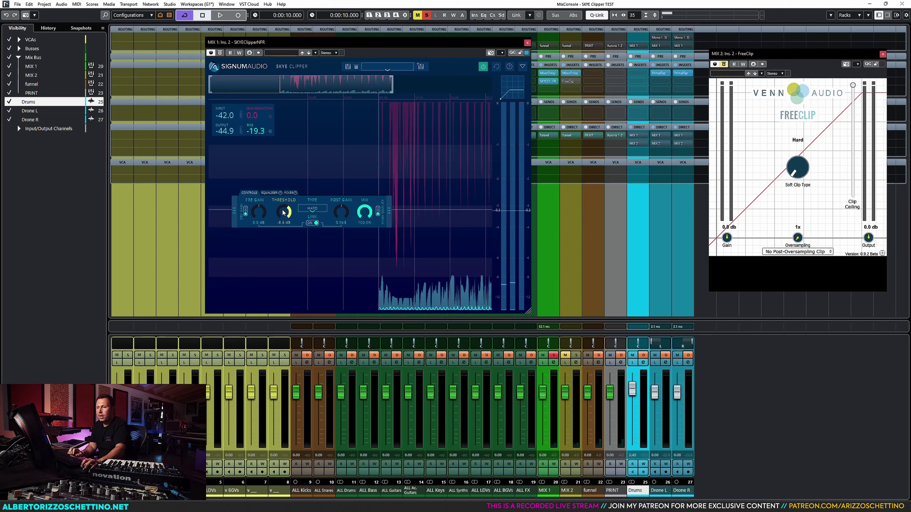
drag(283, 222, 286, 245)
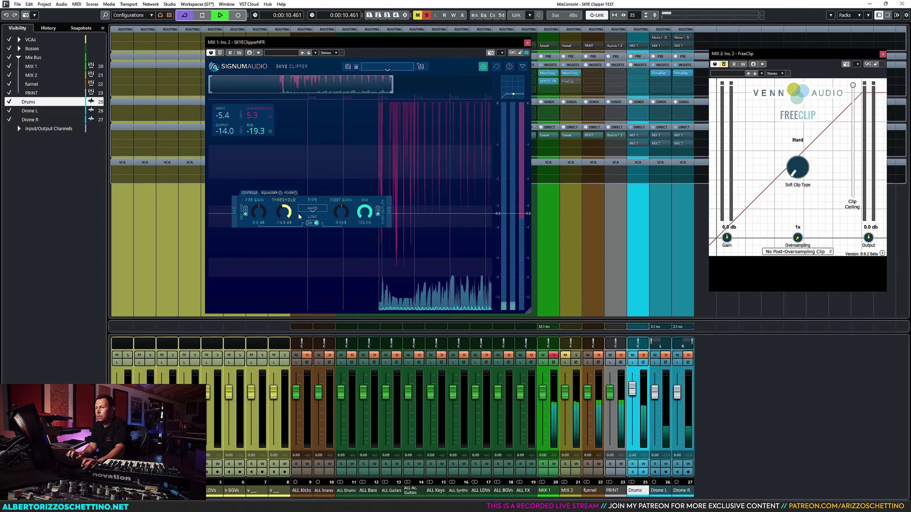
Step: Audition the Warm, Bite, Bright and Bright Saturator clipping types in turn while the drums play
click(315, 212)
click(316, 229)
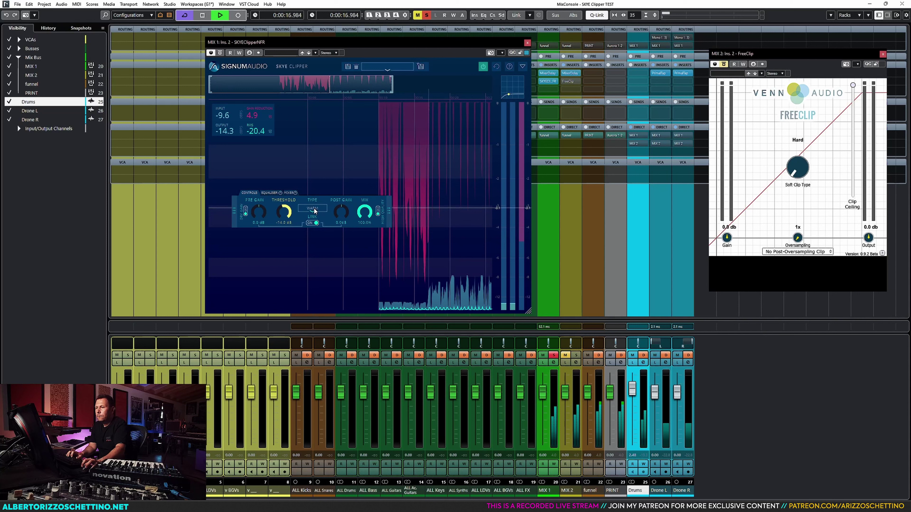
click(315, 210)
click(318, 234)
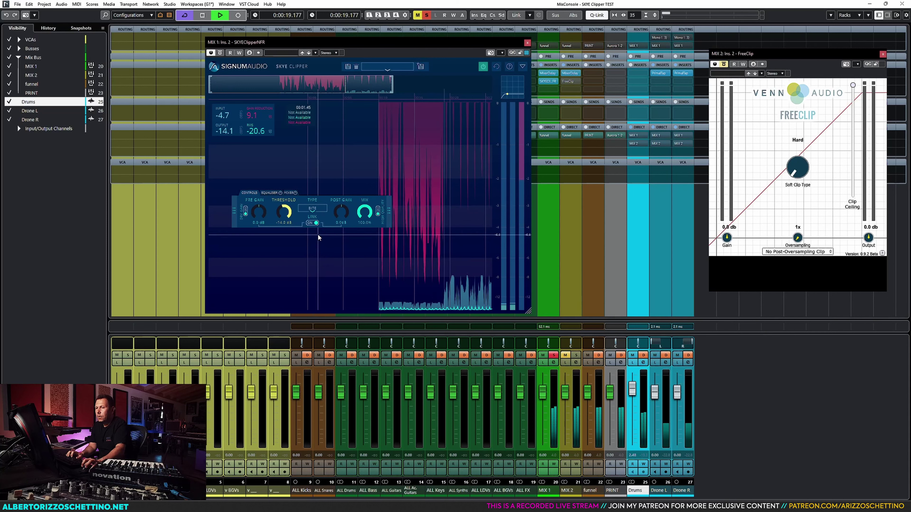
click(319, 211)
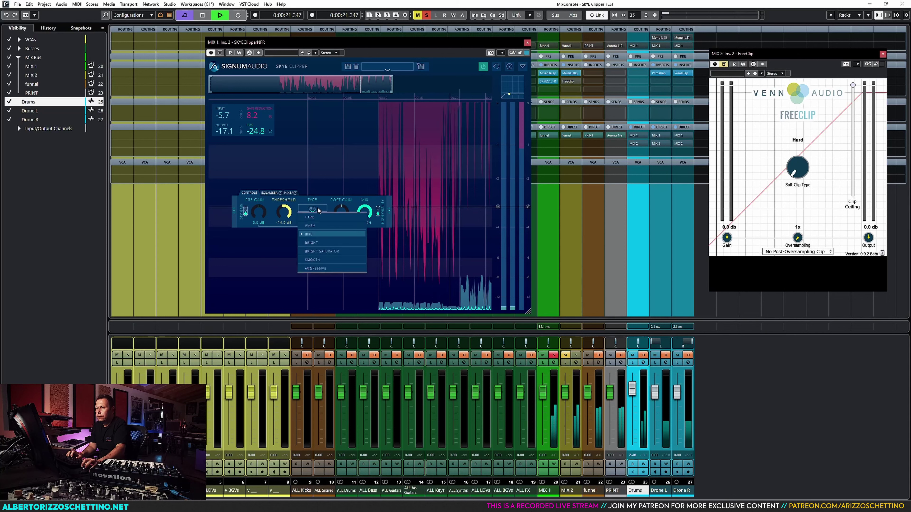
click(320, 244)
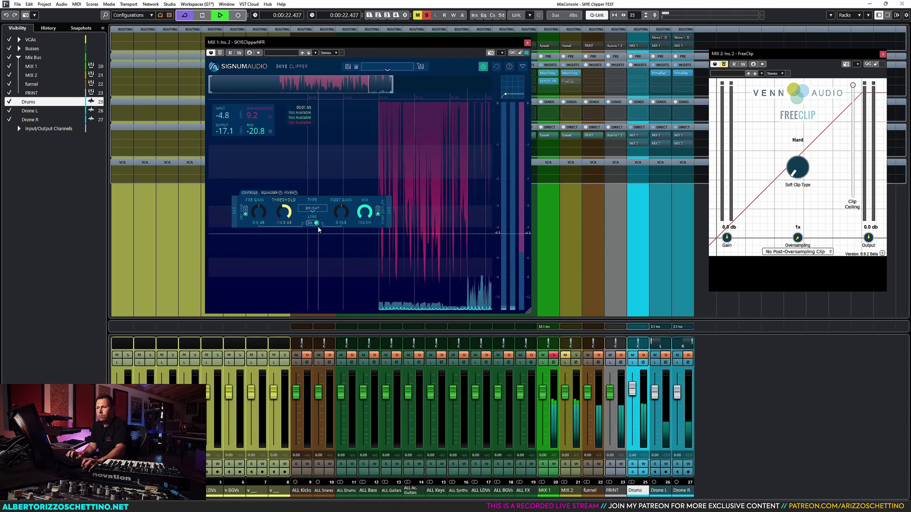
click(315, 210)
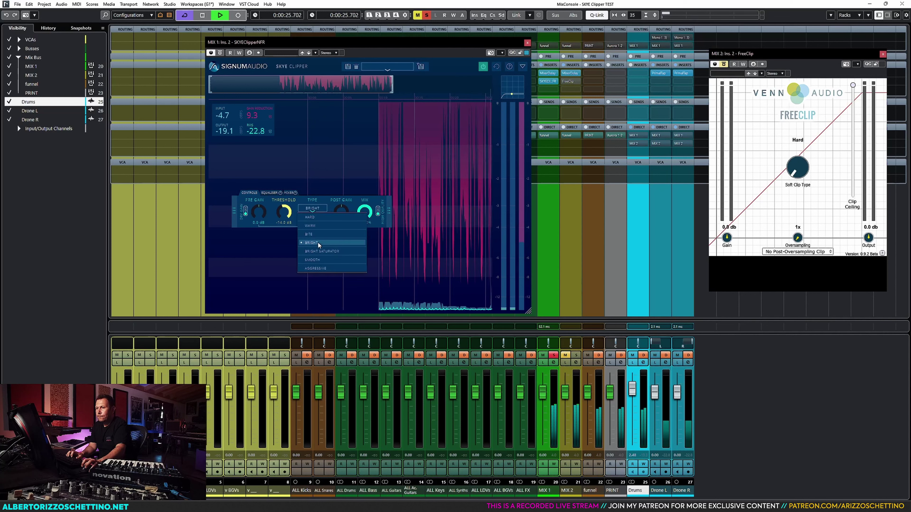
click(318, 248)
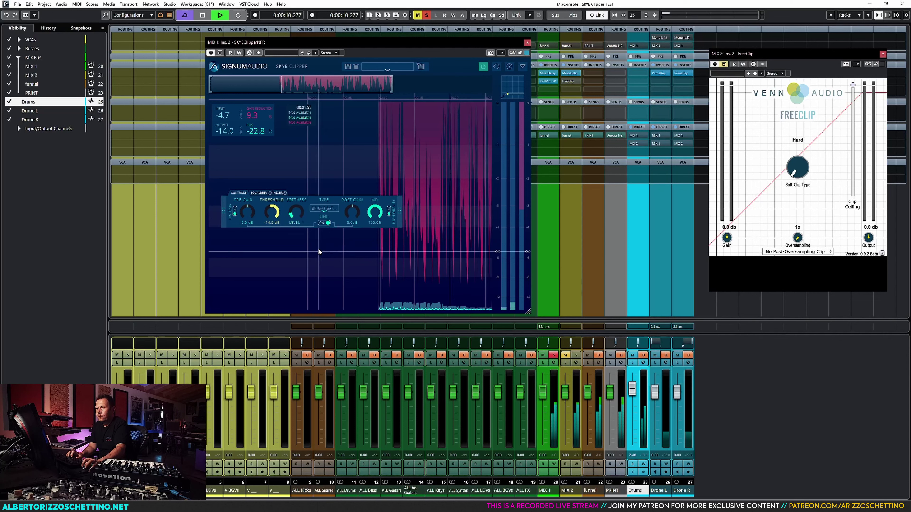
Step: Audition the Smooth, Aggressive and Bite clipping types, stop playback and return the type to Hard
click(329, 211)
click(332, 259)
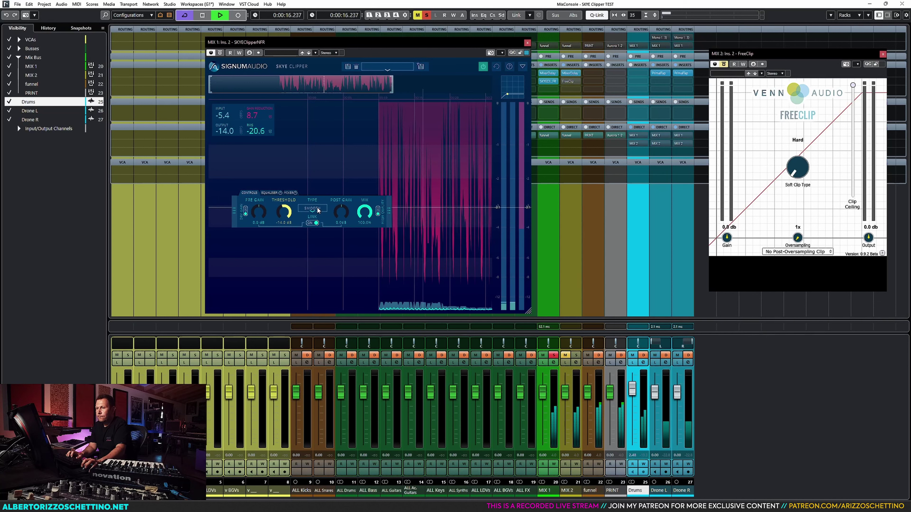
click(318, 210)
click(320, 267)
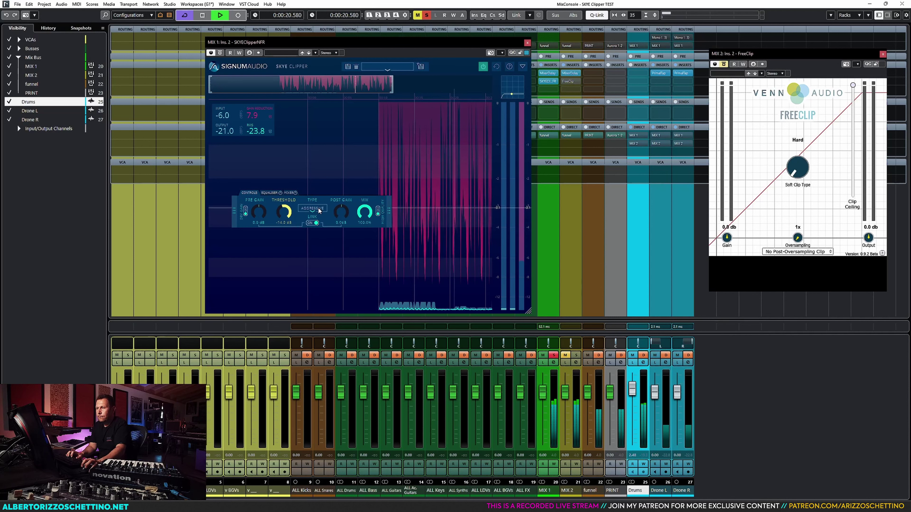
click(320, 211)
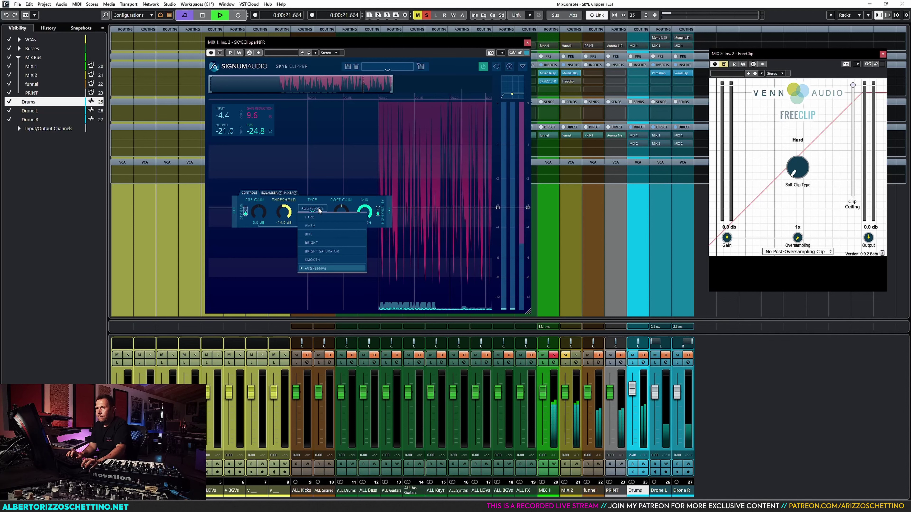
click(320, 237)
key(space)
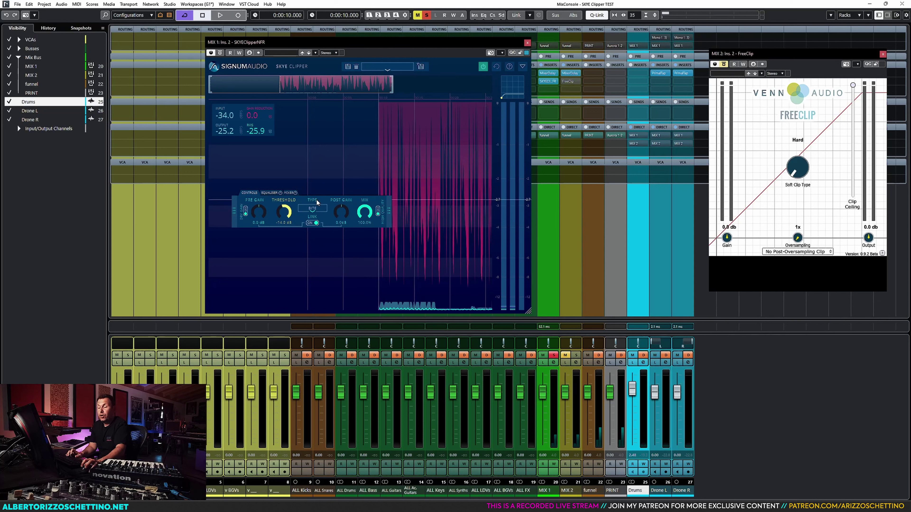
click(315, 210)
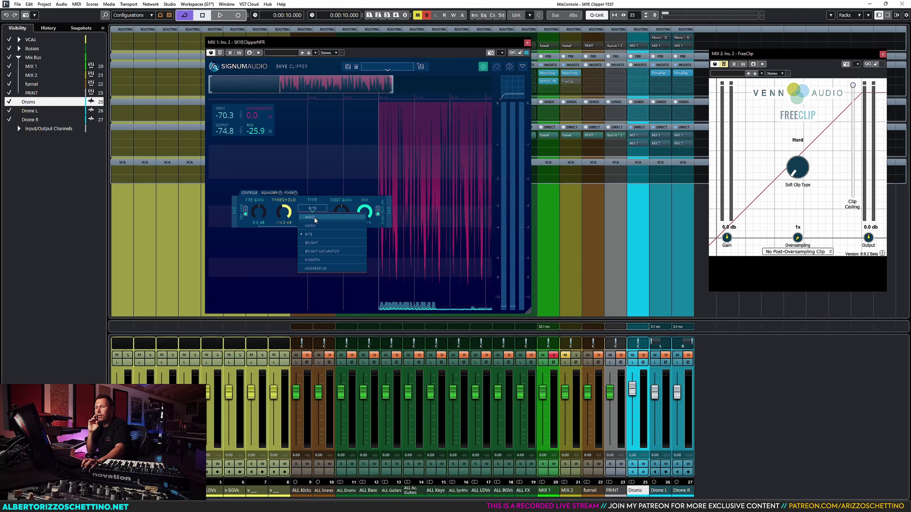
click(314, 218)
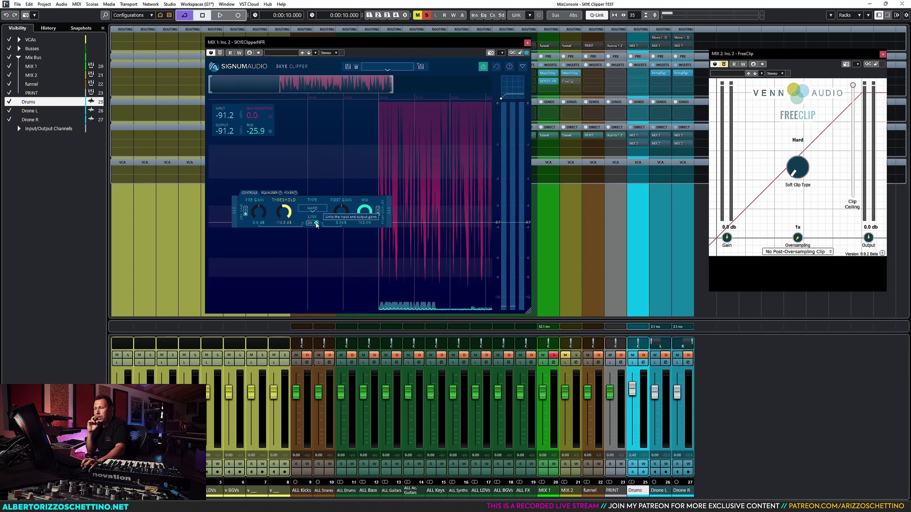
Step: Blend the clipper's Mix amount down during playback, bring it back to 100% and stop playback
click(270, 193)
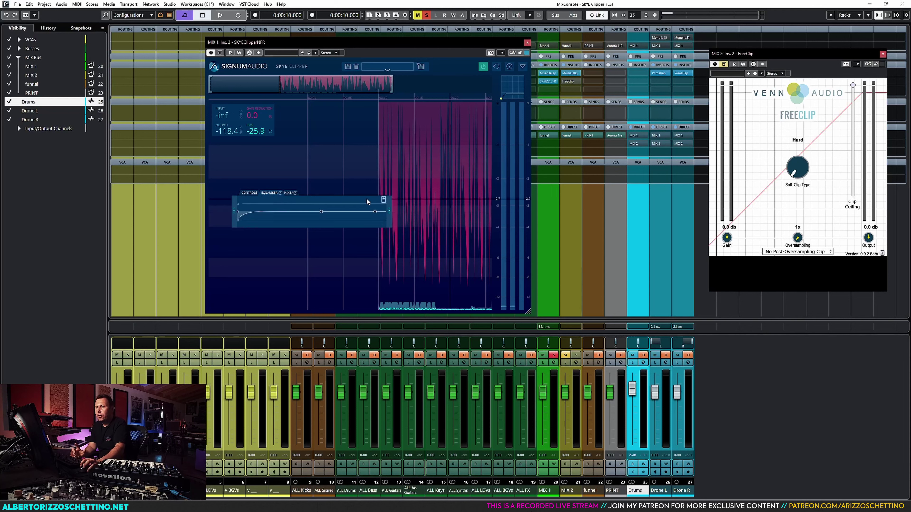
click(253, 193)
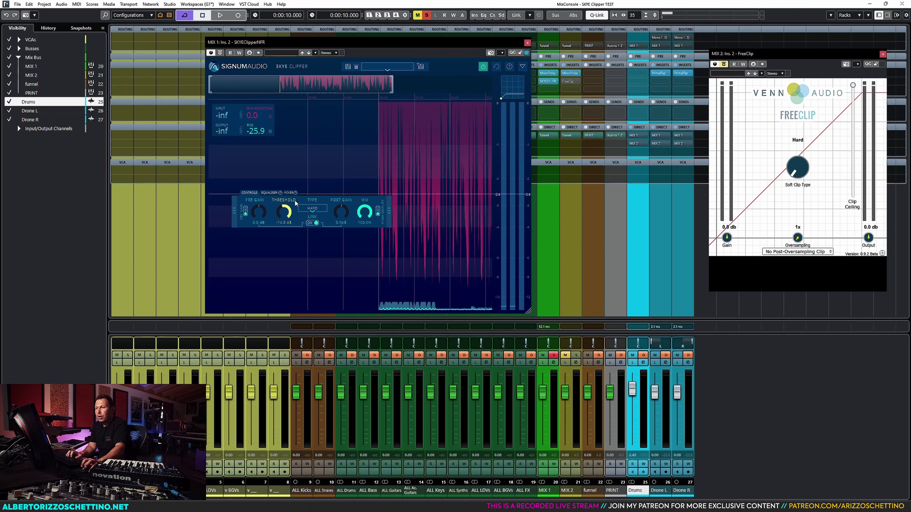
drag(365, 213, 362, 229)
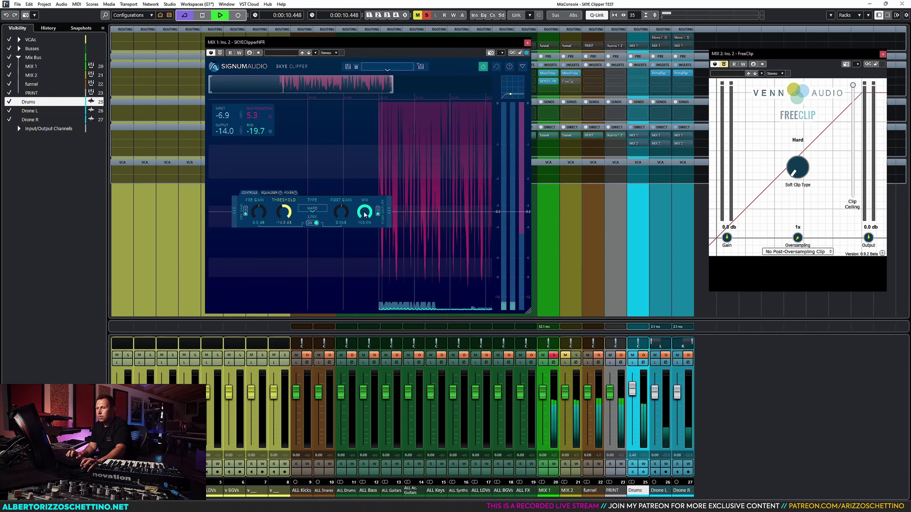
mouse_move(366, 214)
mouse_down()
mouse_move(372, 418)
mouse_move(358, 310)
mouse_move(368, 204)
mouse_up()
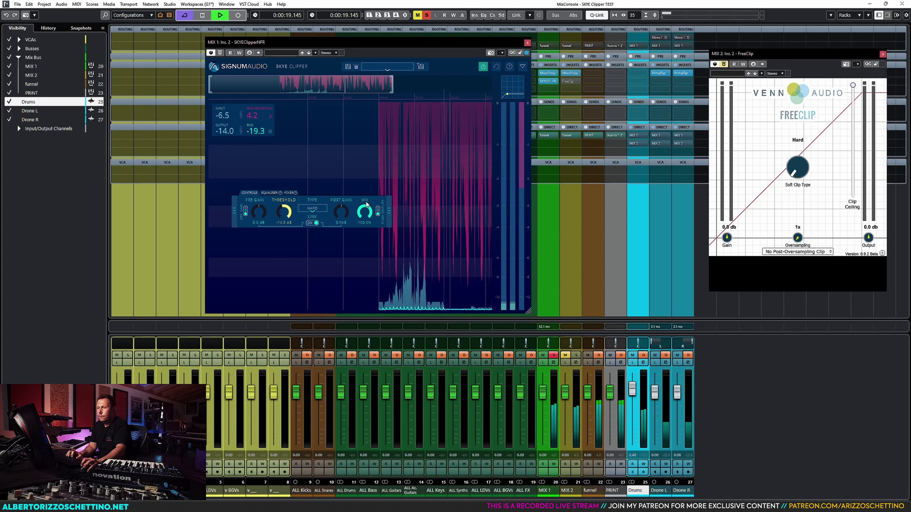
key(space)
Step: Enable the clipper's equalizer, move its first band to about 431 Hz and look through the available filter types
drag(268, 201, 271, 193)
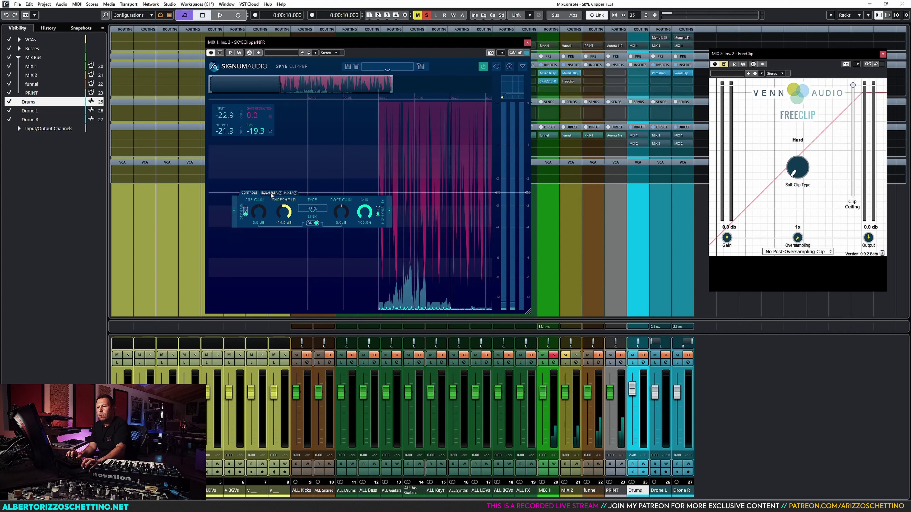
click(270, 193)
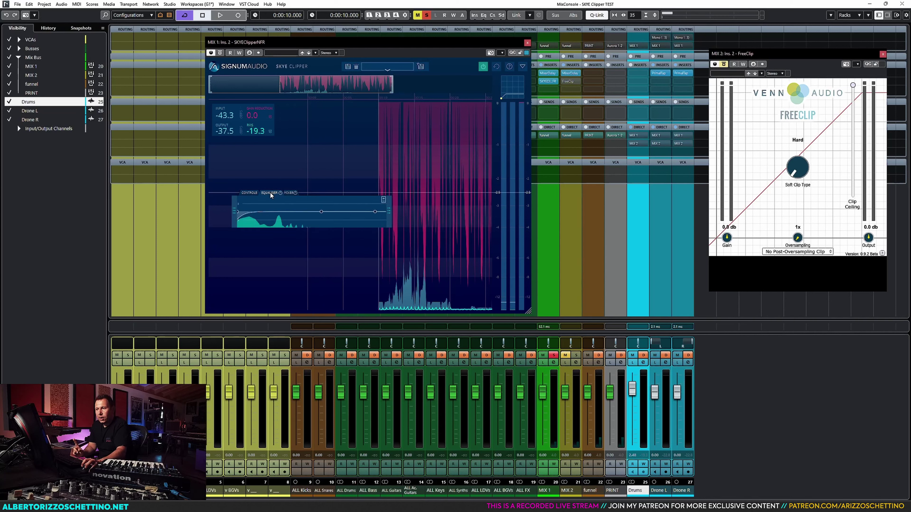
drag(280, 192, 303, 217)
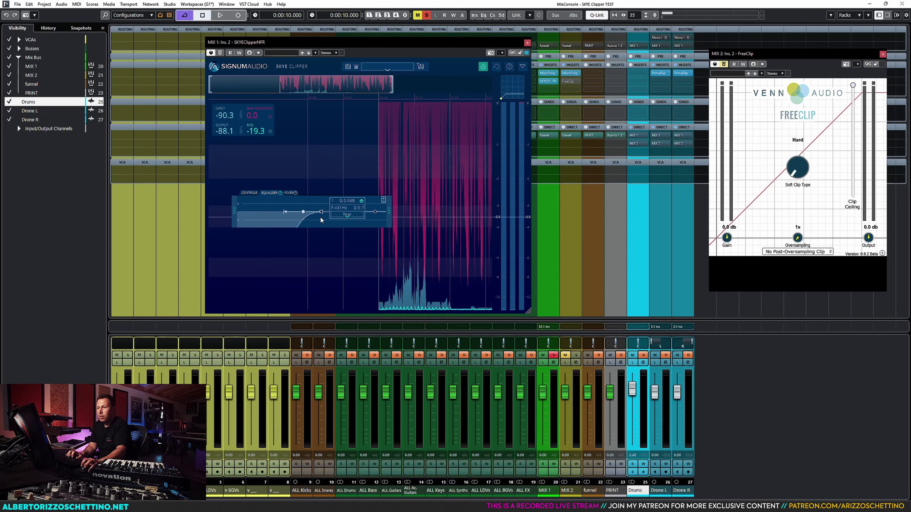
click(346, 215)
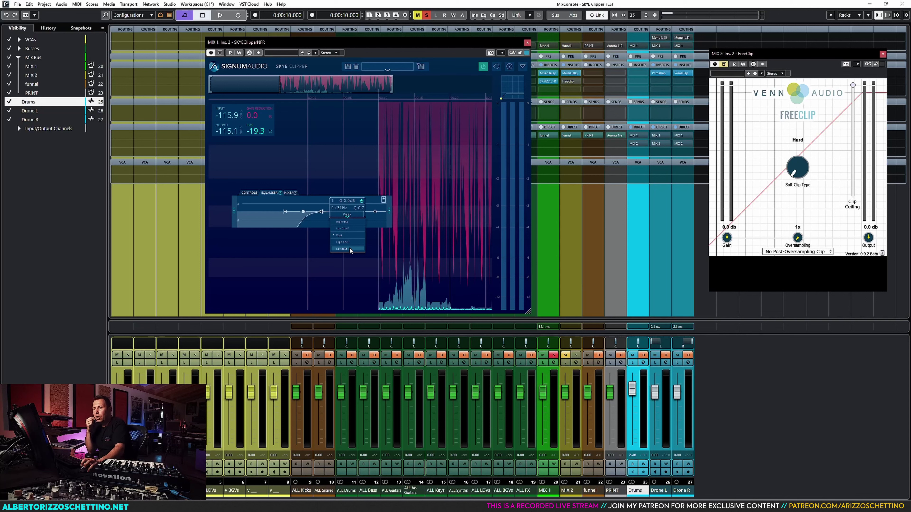
click(298, 196)
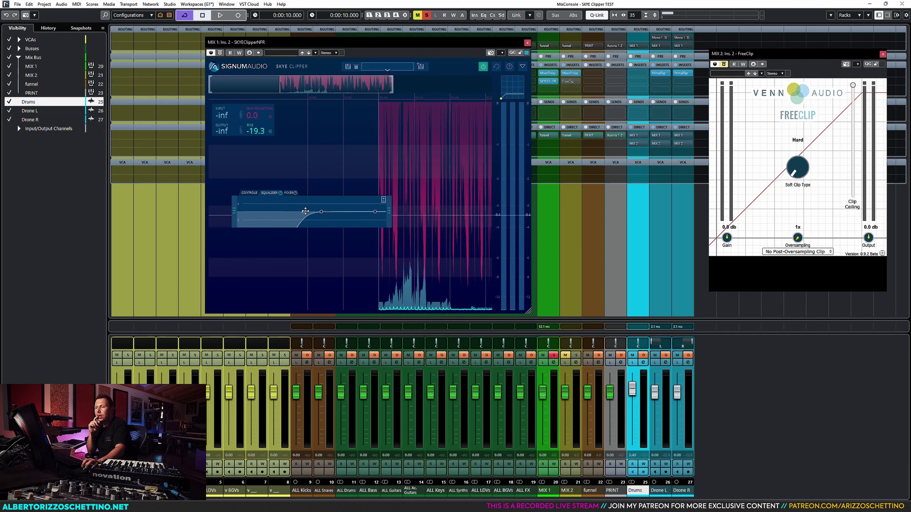
Step: Set the first equalizer band to about 165 Hz with a Q of 0.1, change it to High Pass and audition it
mouse_move(529, 314)
mouse_down()
mouse_move(553, 316)
mouse_move(533, 313)
mouse_up()
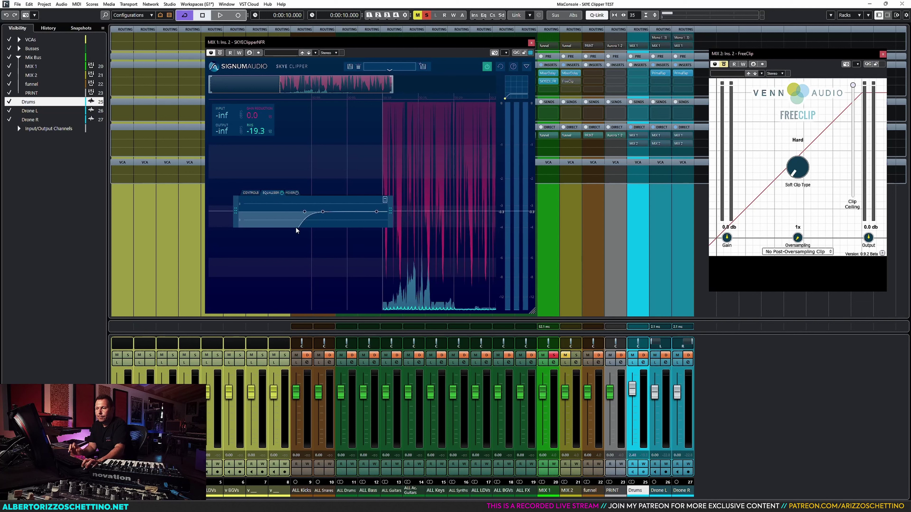
drag(304, 213, 284, 212)
key(space)
key(space)
key(space)
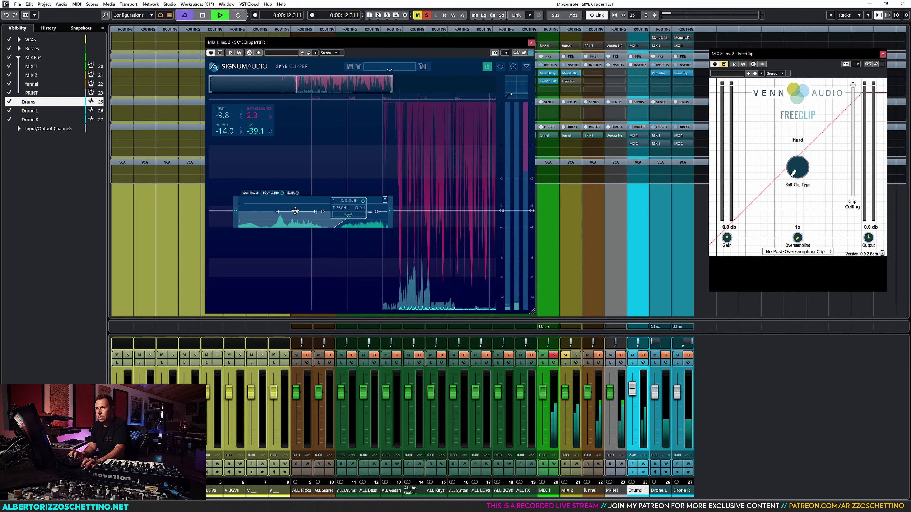
click(358, 214)
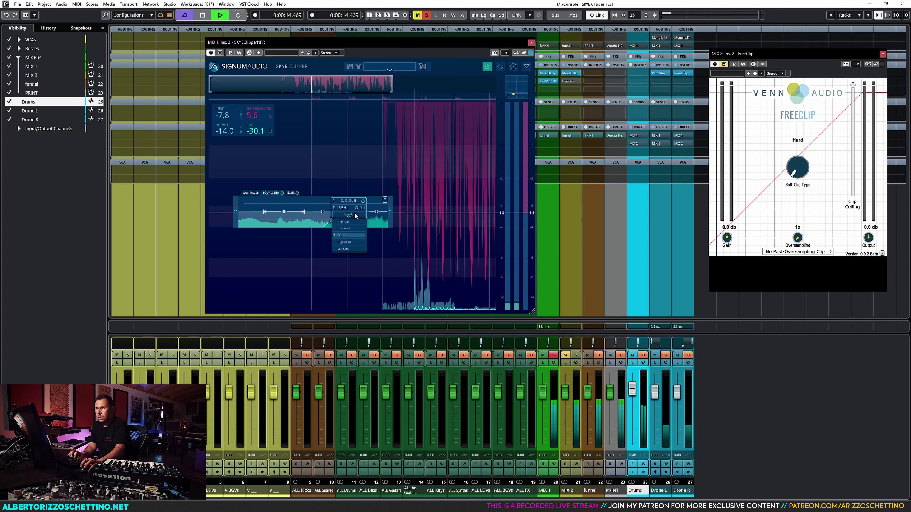
click(350, 222)
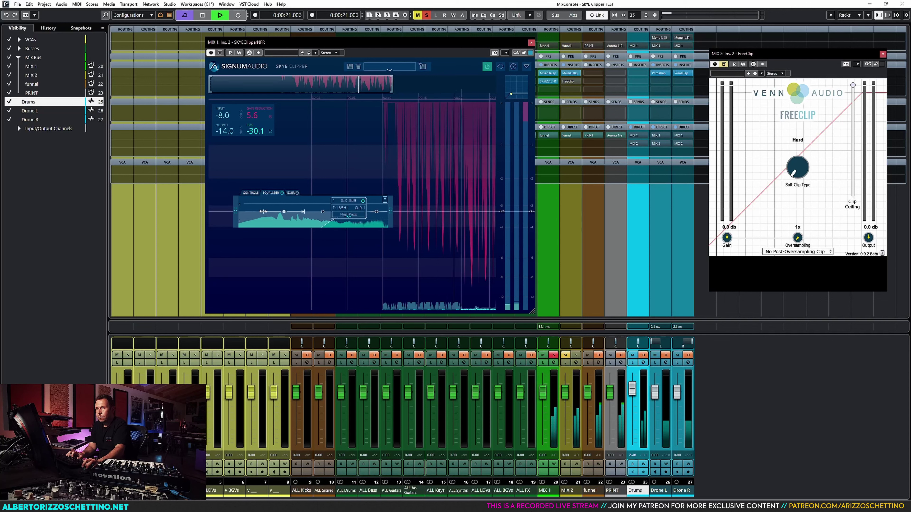
key(space)
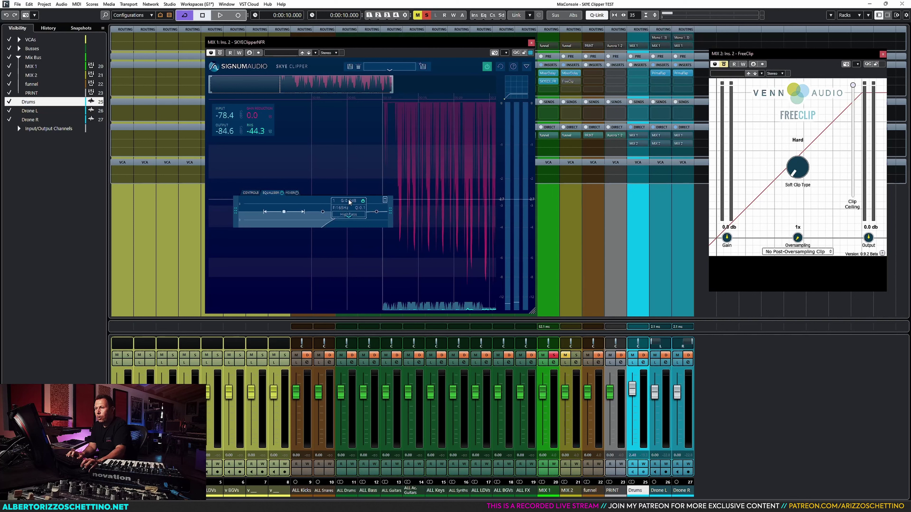
Step: Toggle the high-pass band off and on, and try raising and lowering its Q to compare filter slopes
click(363, 202)
click(363, 202)
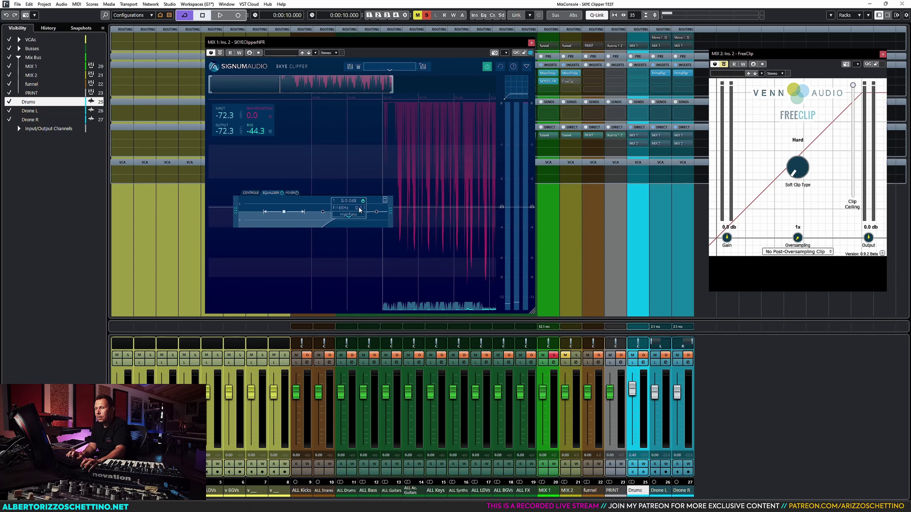
drag(302, 211, 304, 212)
scroll(303, 211, up, 6)
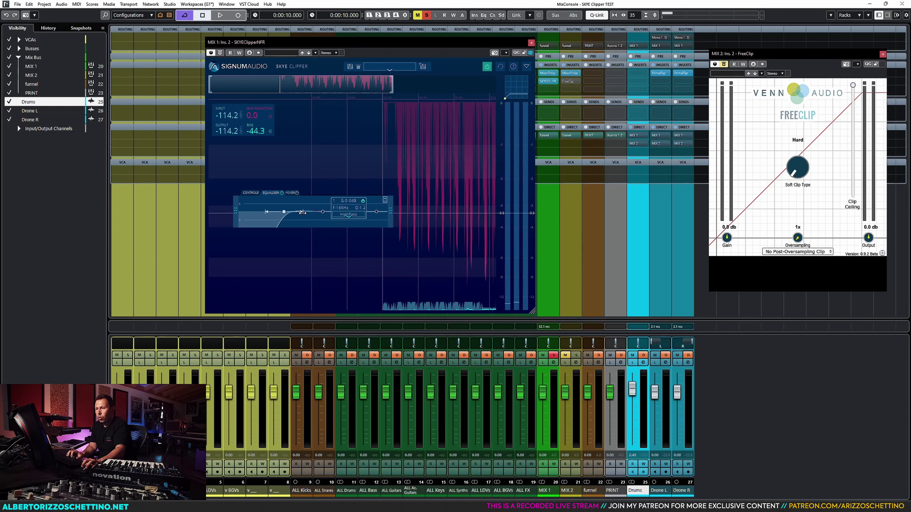
scroll(302, 213, down, 2)
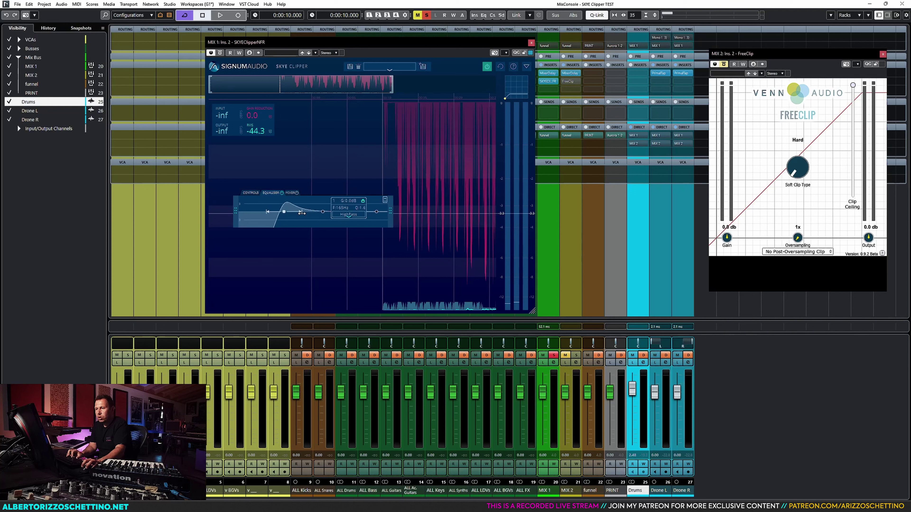
scroll(302, 212, up, 8)
scroll(303, 213, down, 1)
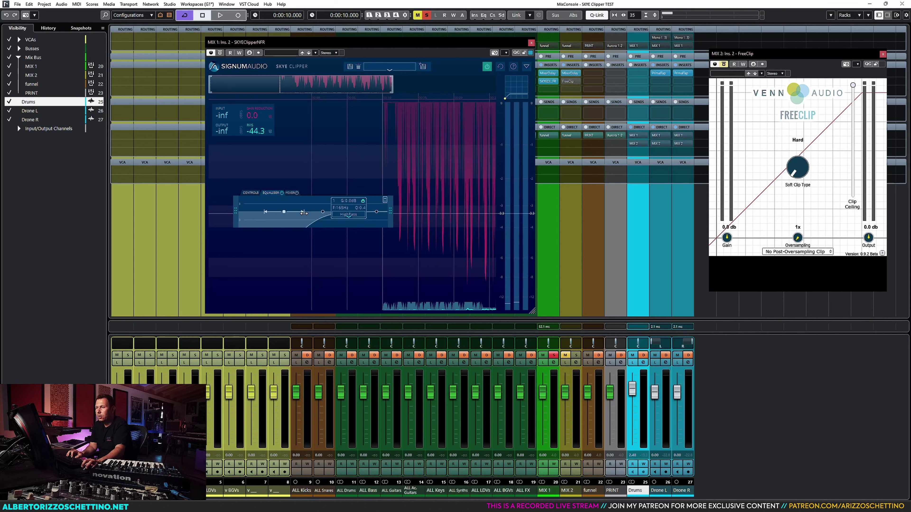
Step: Sweep the high-pass band's frequency down, start playback and set the frequency to about 182 Hz
drag(284, 211, 258, 212)
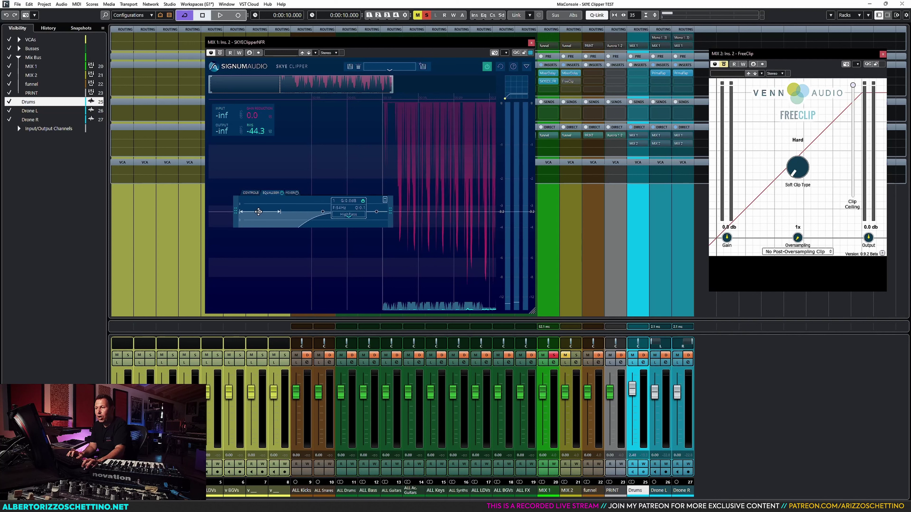
key(space)
drag(277, 211, 286, 211)
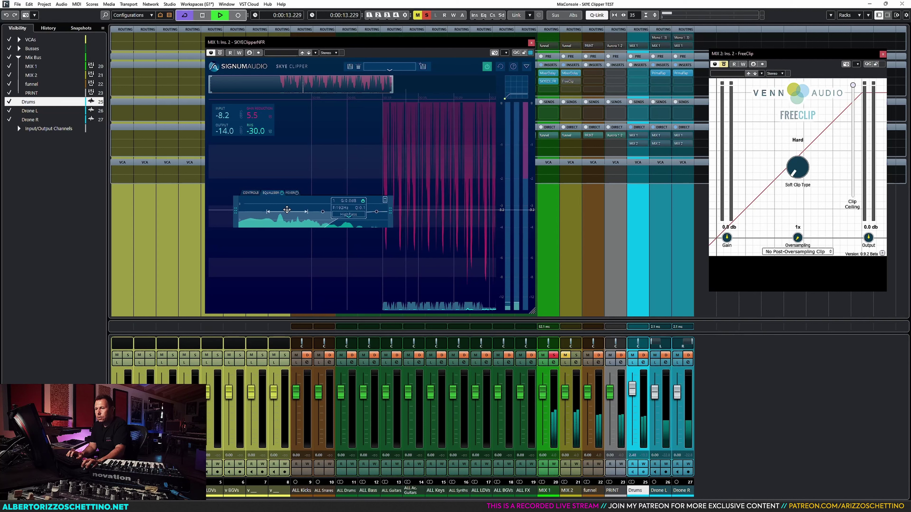
Step: Return to the clipper's main controls, choose the Bright Sat clipping type, fine-tune the threshold to about -14.9 dB and stop playback
click(253, 194)
click(314, 209)
click(339, 250)
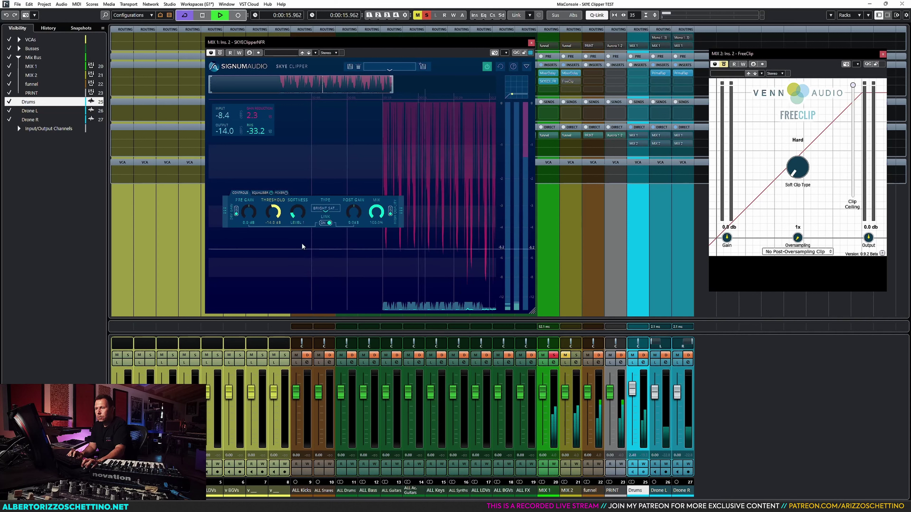
mouse_move(272, 213)
mouse_down()
mouse_move(272, 224)
mouse_move(273, 216)
mouse_up()
key(space)
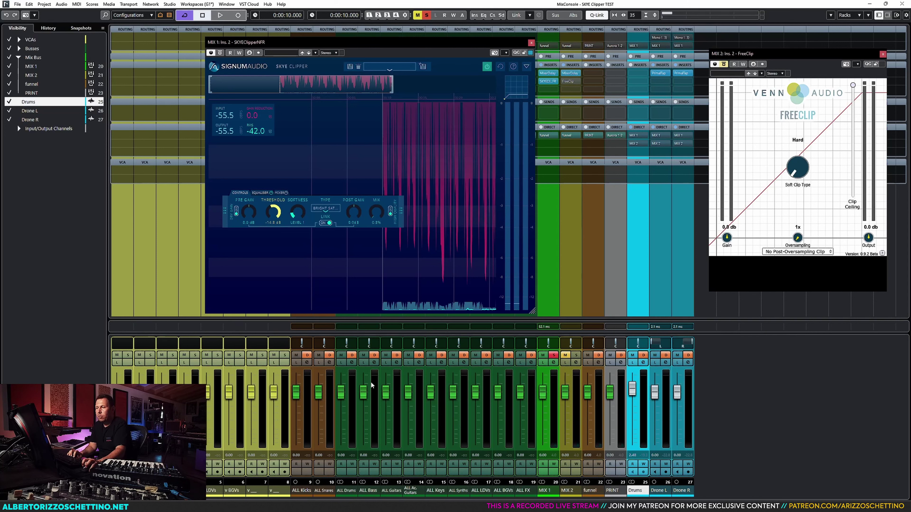
Step: Play the drums while raising the clipper's mix to 100%, then stop playback
key(space)
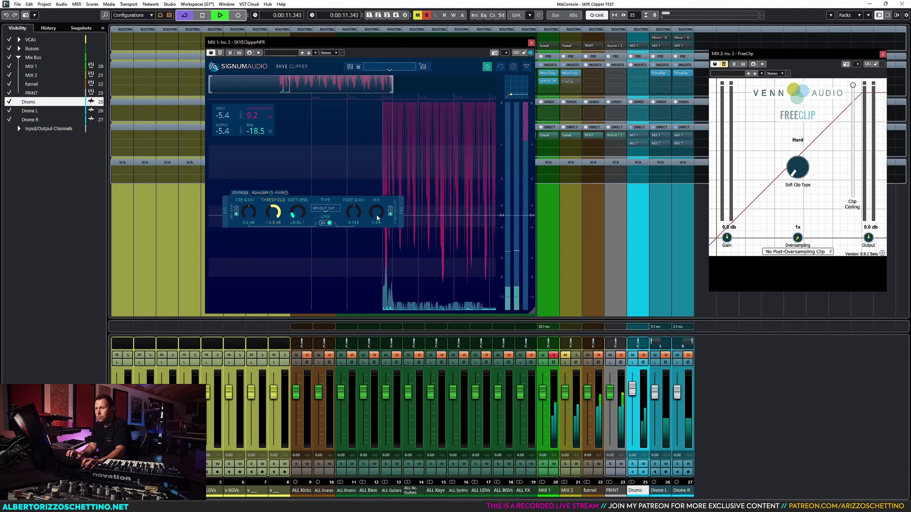
drag(377, 211, 381, 122)
drag(389, 59, 390, 29)
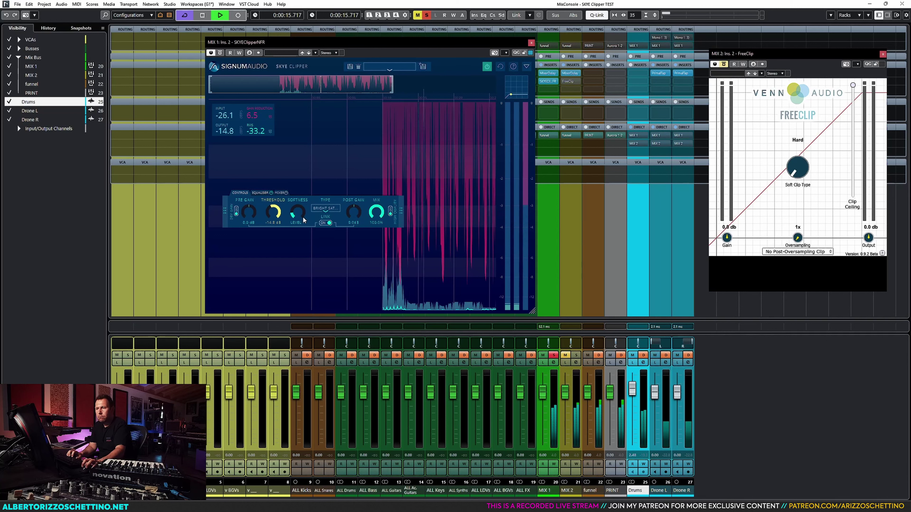
key(space)
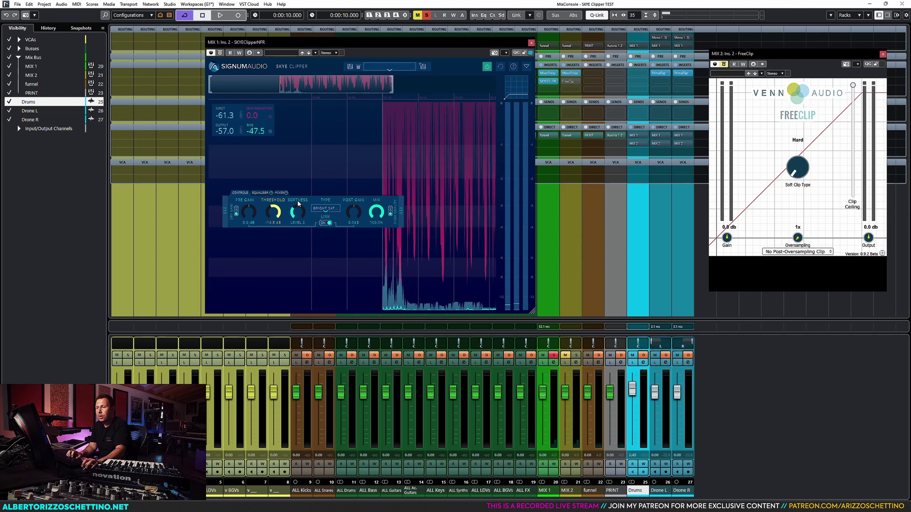
Step: Lower the softness to Level 0 and audition the clipper with the mix reduced to about 51%
drag(300, 213, 293, 265)
drag(376, 212, 358, 222)
key(space)
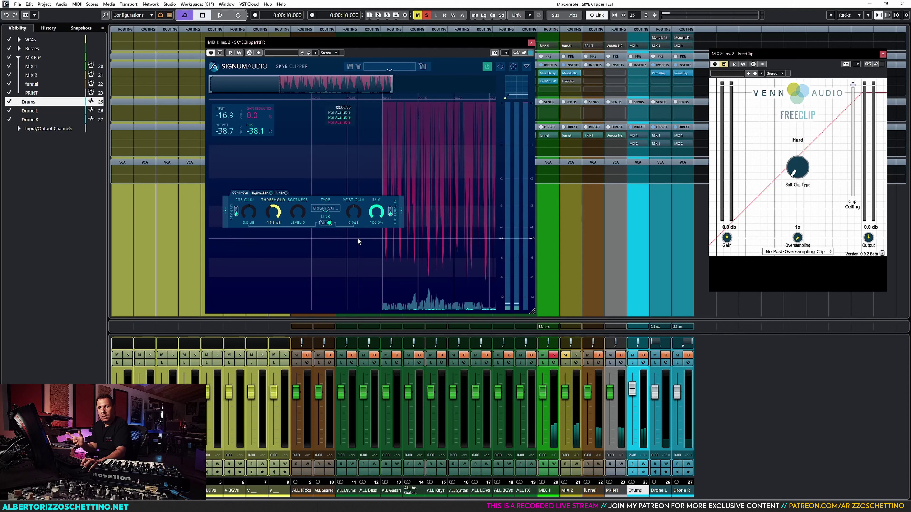
drag(372, 288, 372, 290)
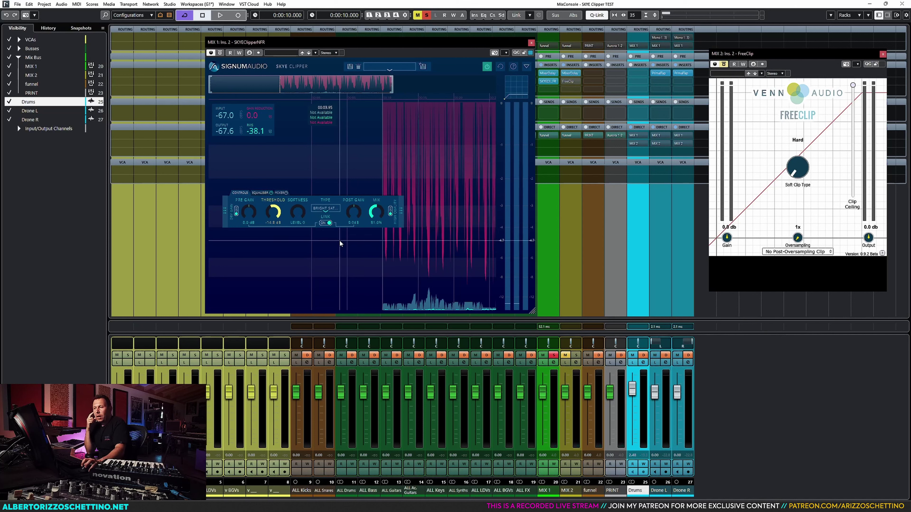
Step: Check the equalizer curve, return to the main controls and set the mix to exactly 50%
click(253, 194)
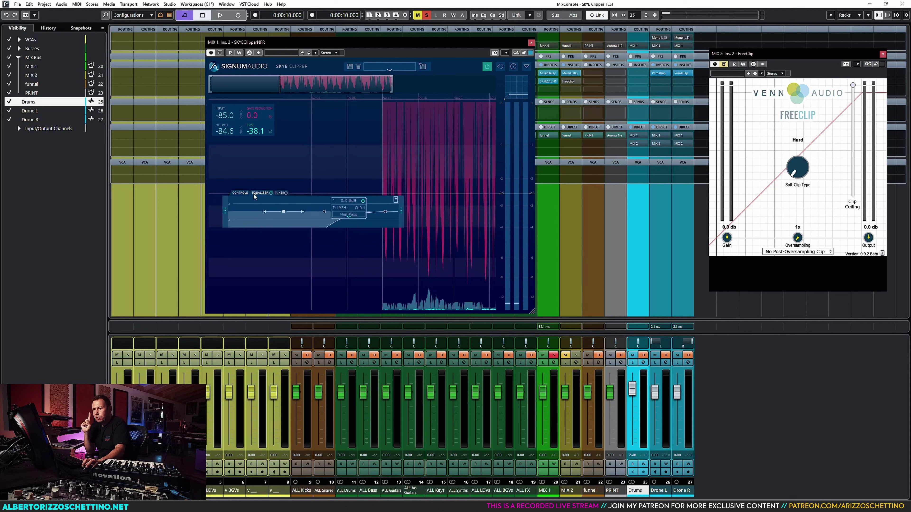
click(241, 193)
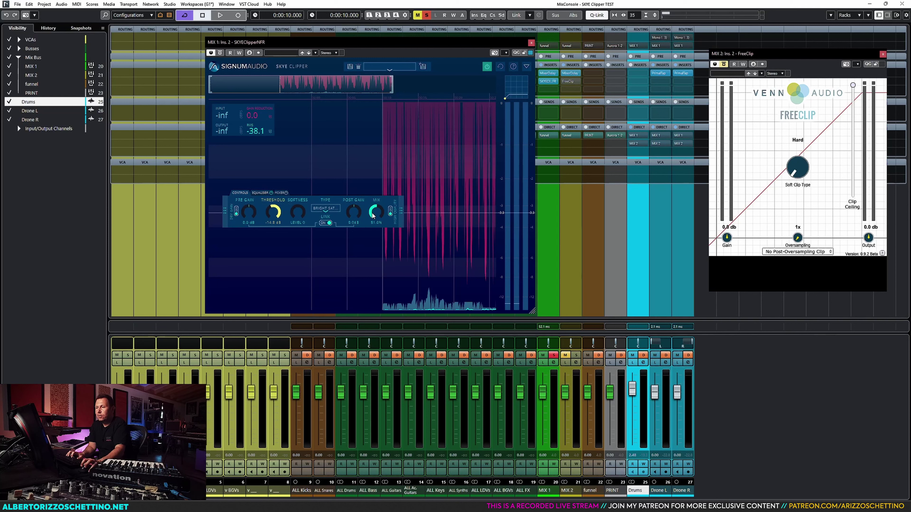
double_click(376, 222)
key(Return)
drag(373, 211, 371, 292)
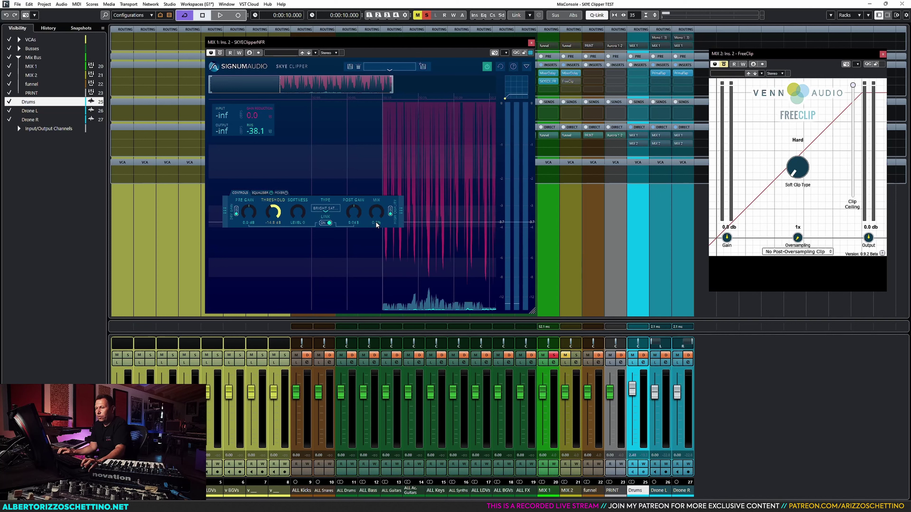
text(50)
key(Return)
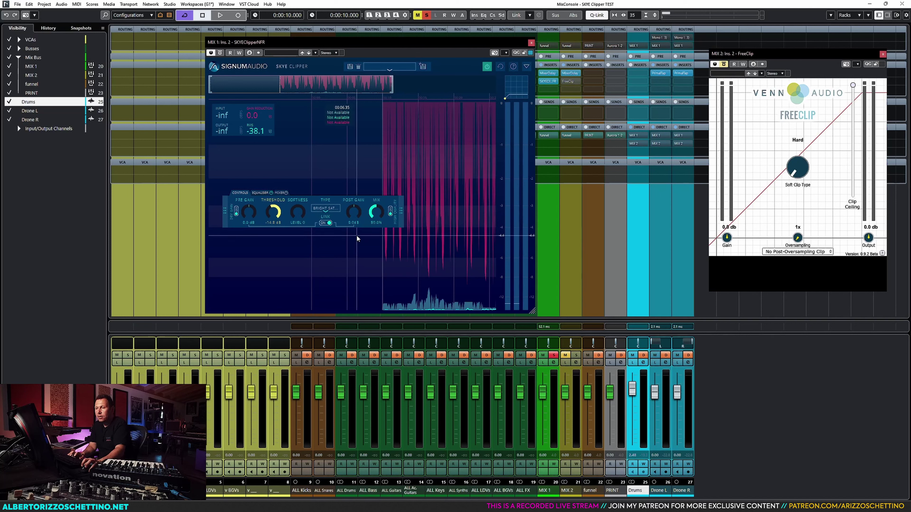
Step: Play the drums while sweeping the mix down to 0%, then stop playback
key(space)
drag(377, 215, 379, 256)
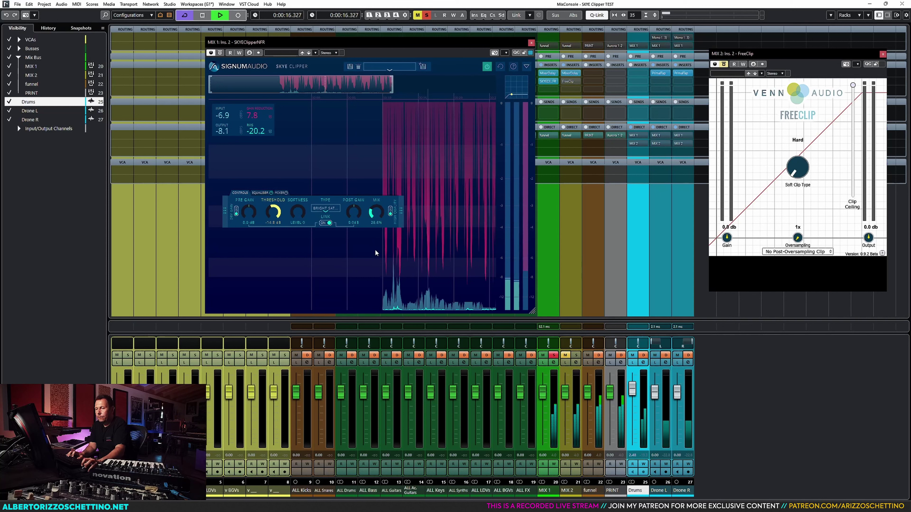
key(space)
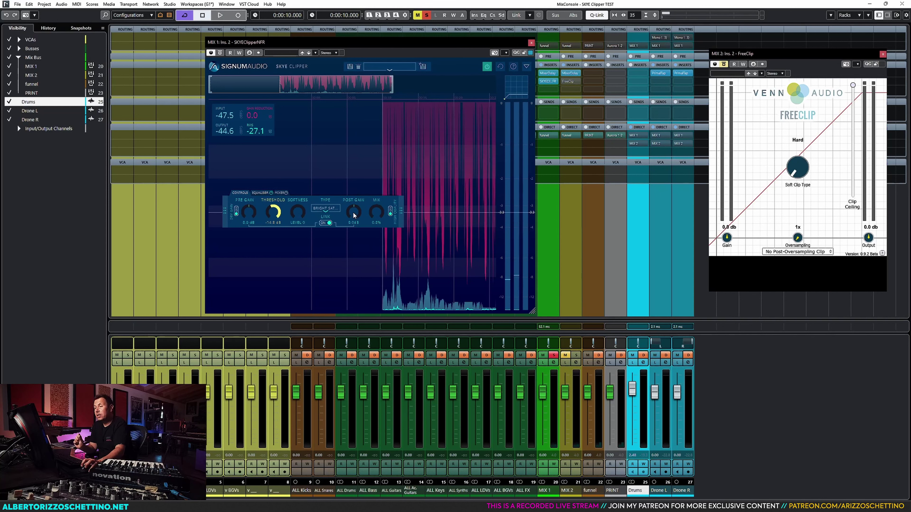
Step: Try changing the post gain with Link on during playback, then reset the pre gain to 0 dB
key(space)
mouse_move(352, 212)
mouse_down()
mouse_move(353, 202)
mouse_move(353, 212)
mouse_up()
key(space)
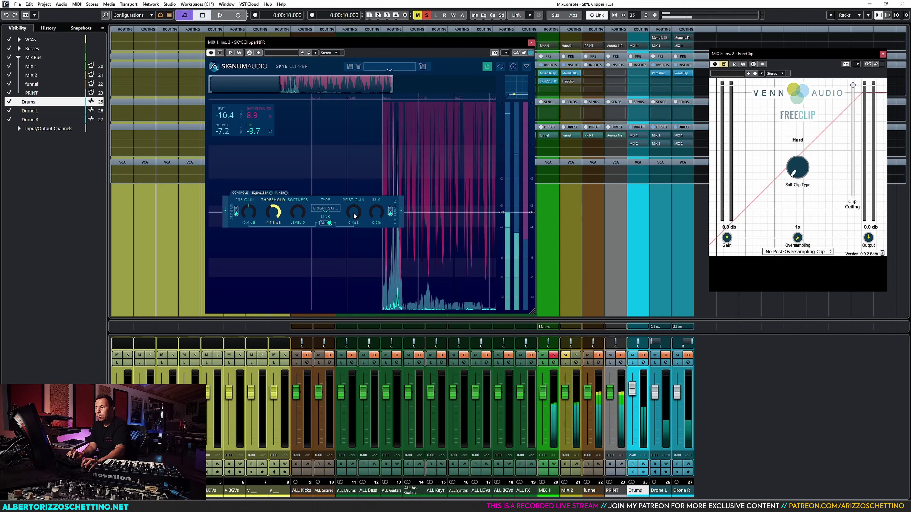
double_click(249, 214)
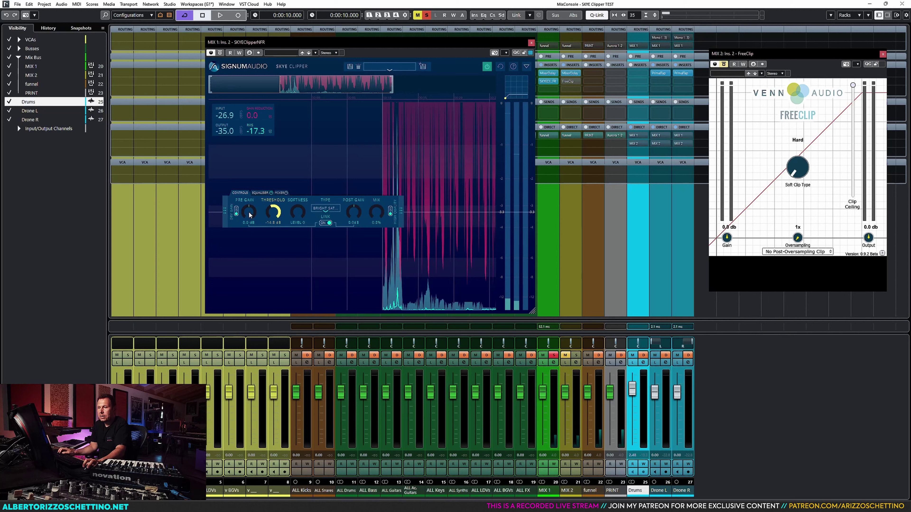
Step: Turn off the gain Link, audition the post gain on its own during playback and reset it to 0 dB
click(325, 223)
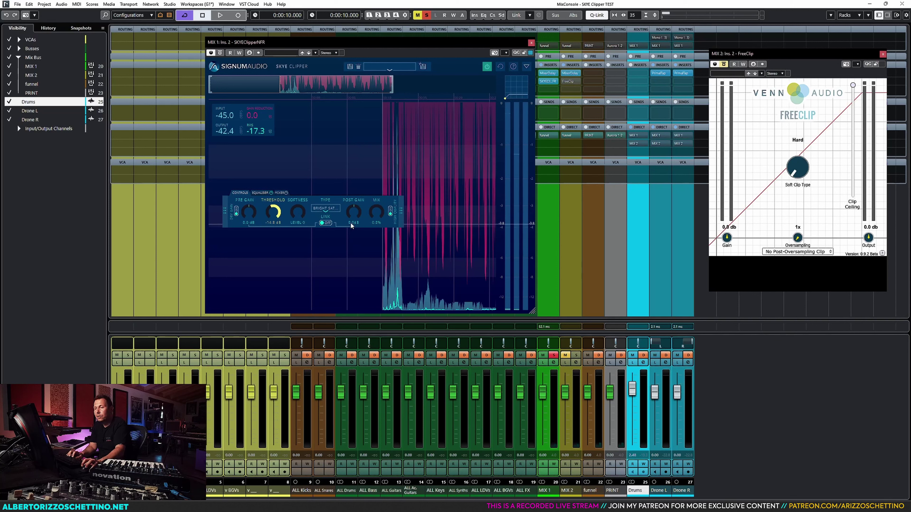
key(space)
drag(352, 211, 350, 201)
double_click(352, 213)
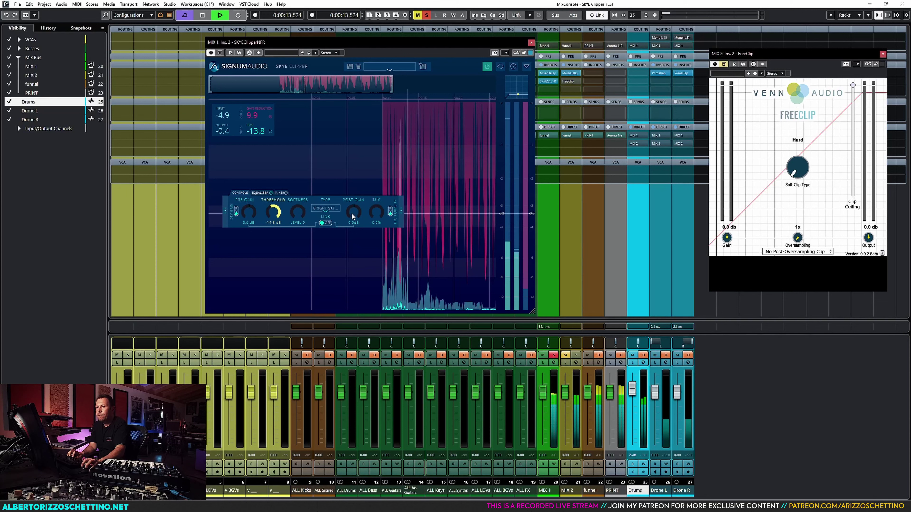
key(space)
Step: Look at the clipper's mixer settings, then audition different pre gain amounts and return the pre gain to 0 dB
click(280, 193)
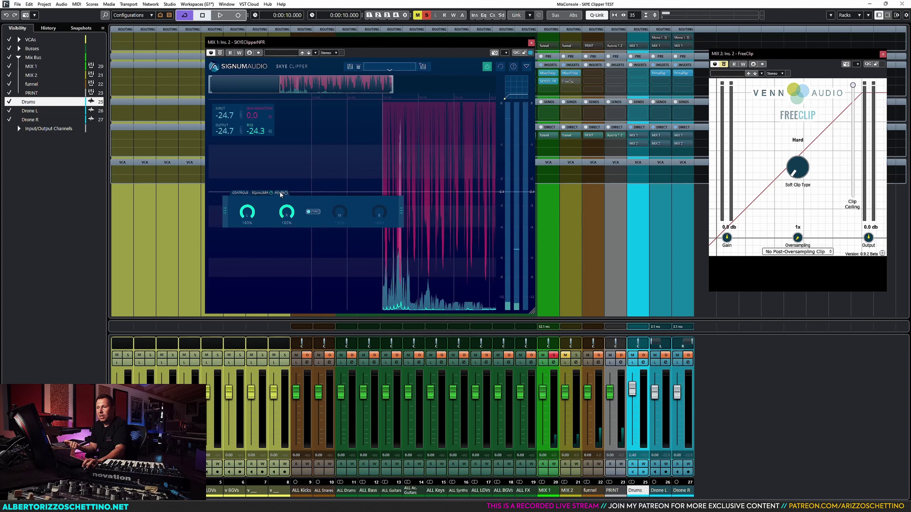
click(263, 193)
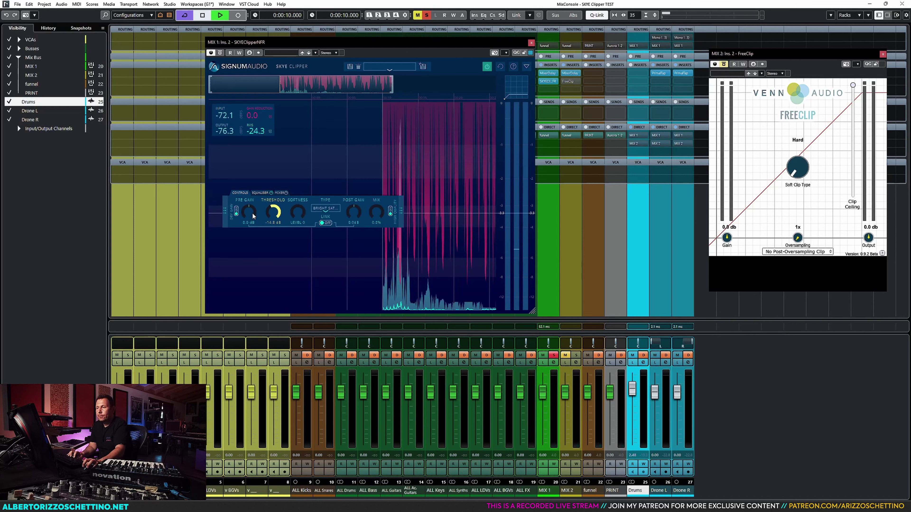
mouse_move(253, 216)
mouse_down()
mouse_move(256, 174)
mouse_move(249, 213)
mouse_up()
key(space)
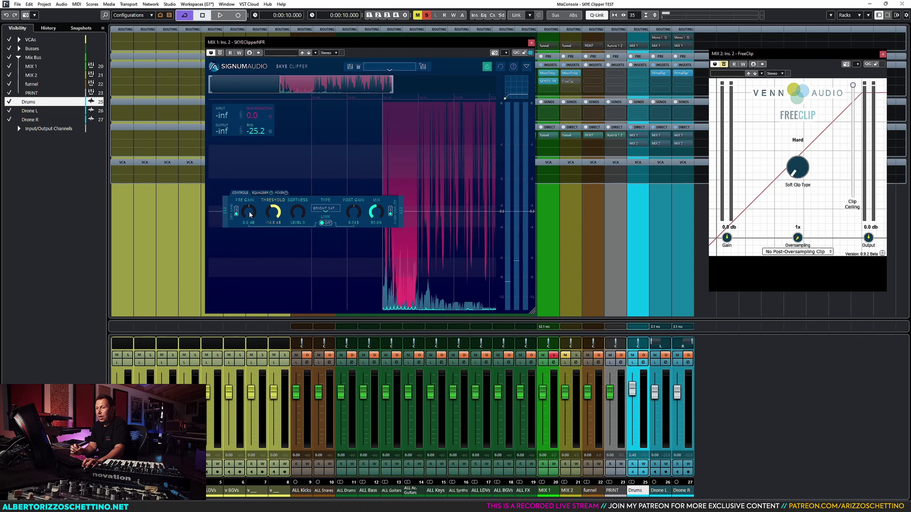
Step: Raise the pre gain to about 10 dB while auditioning it and set the threshold to -4.8 dB
key(space)
drag(250, 215, 250, 183)
key(space)
drag(250, 214, 251, 211)
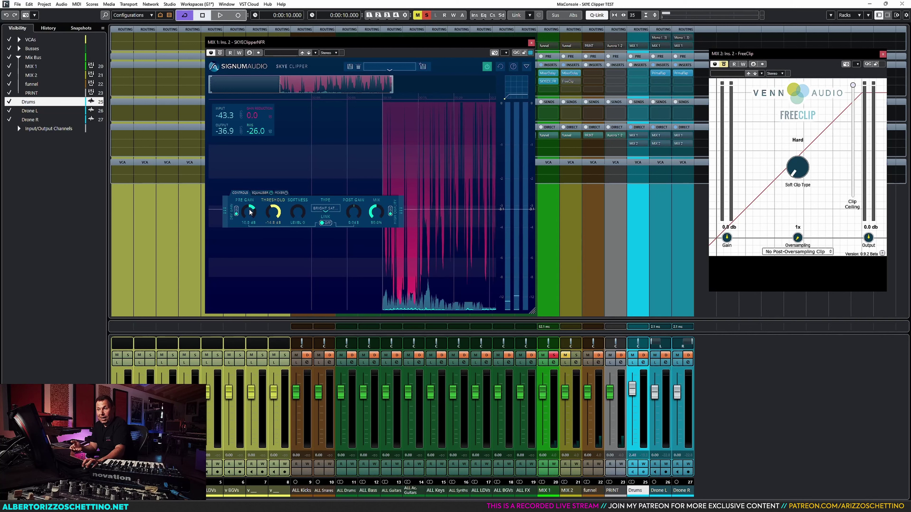
click(274, 223)
text(-4.8)
key(Return)
Step: Play the drums while sweeping the mix up to 100% and back to about half, then stop playback
key(space)
drag(375, 212, 388, 119)
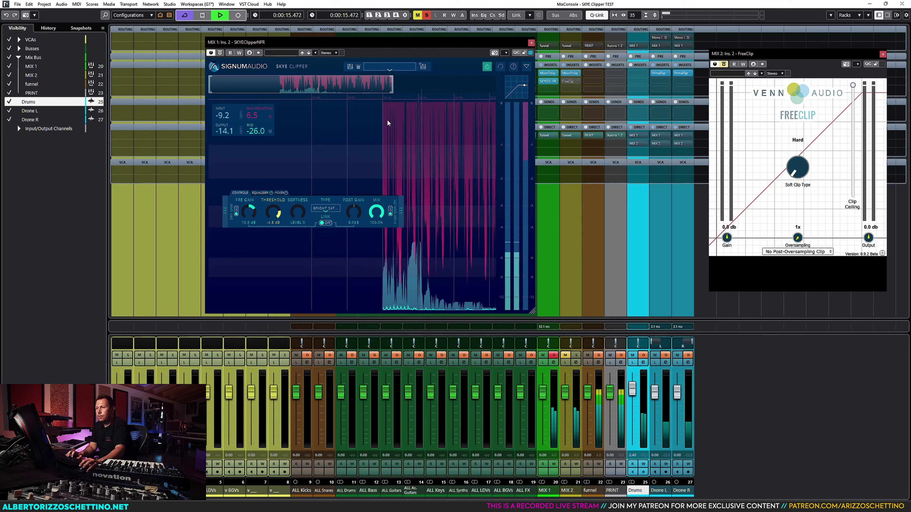
drag(386, 121, 375, 224)
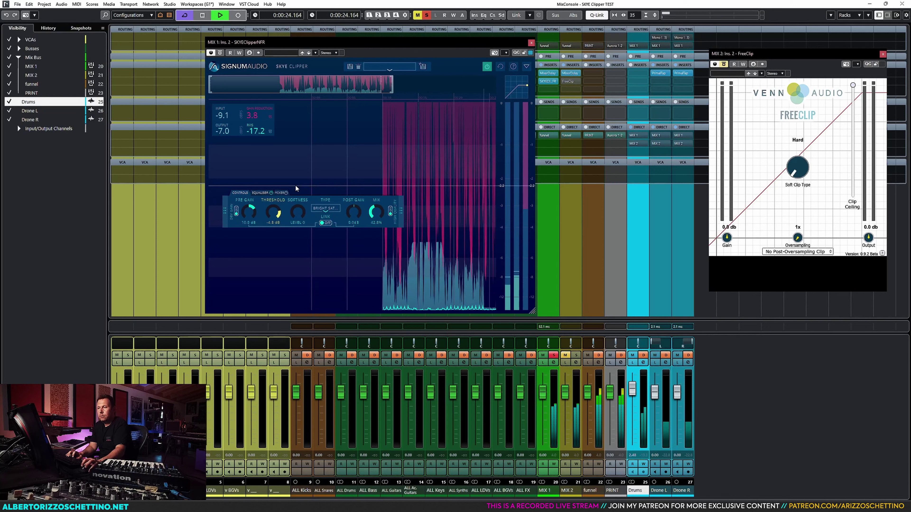
key(space)
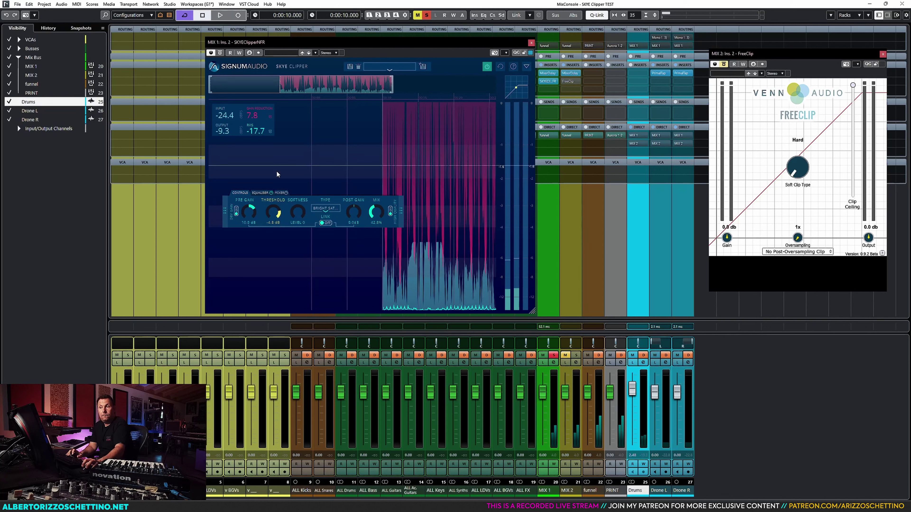
Step: Enable the clipper's mixer and lower the right channel's mix to about 65%
click(279, 193)
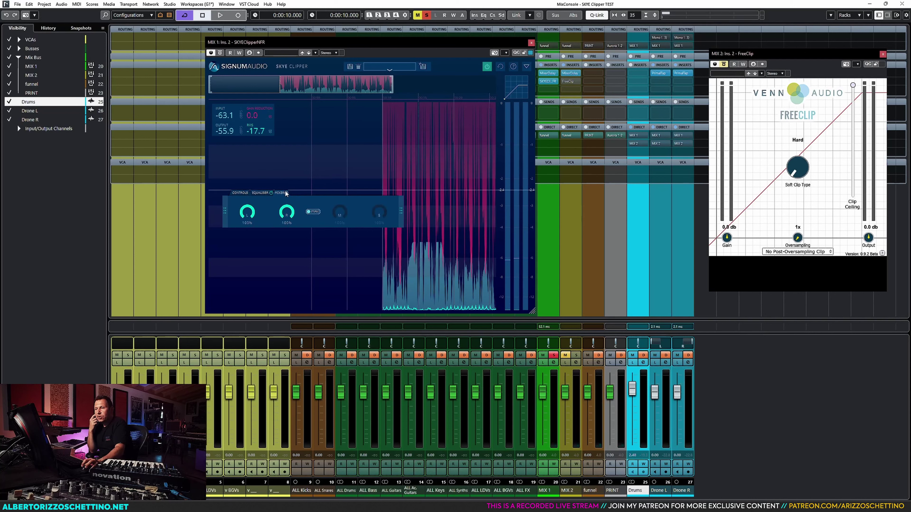
click(239, 192)
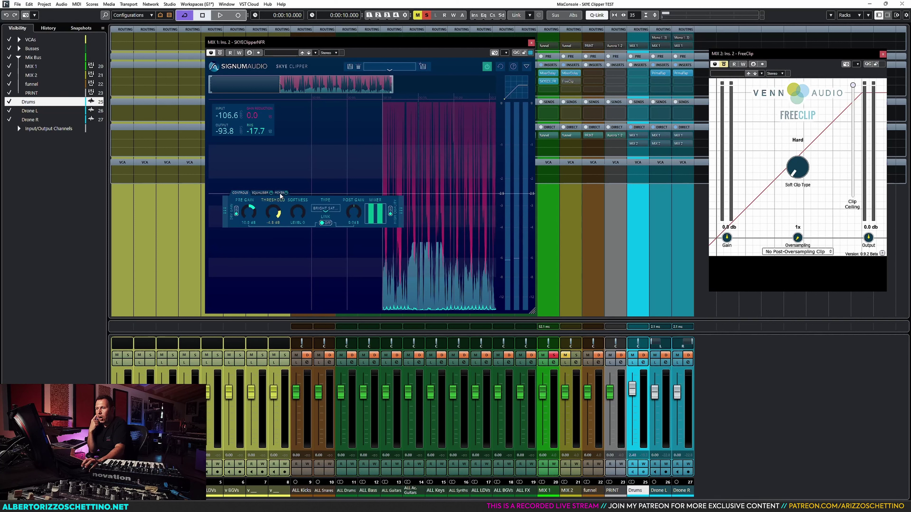
click(380, 216)
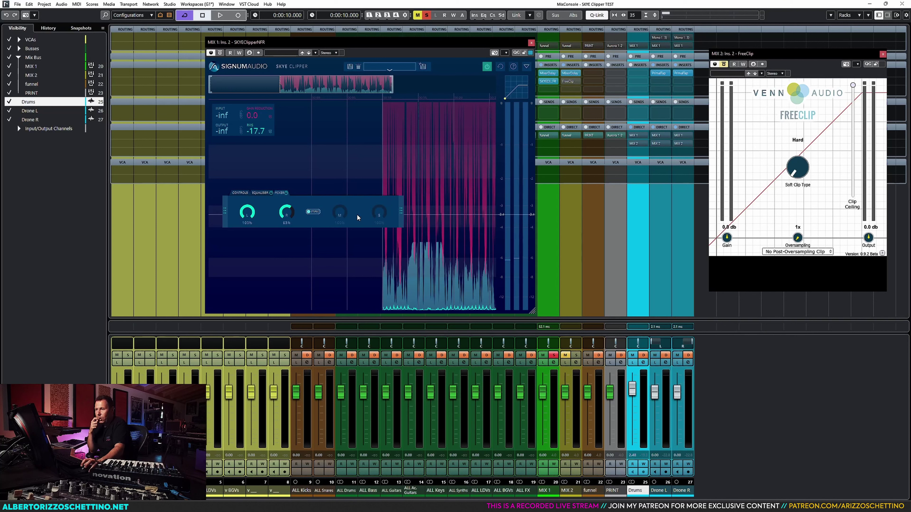
Step: Toggle the mixer to mid/side and back to stereo, then restore the right channel's mix to 100%
click(314, 211)
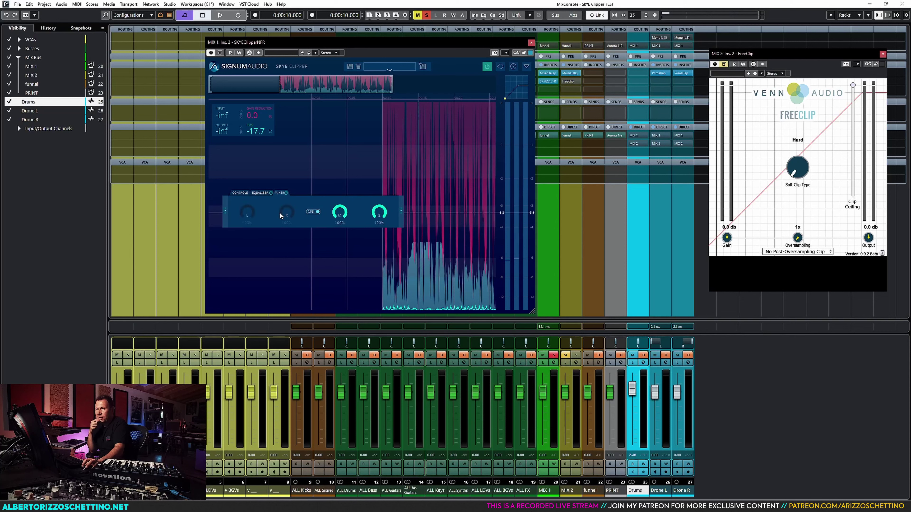
click(313, 212)
drag(286, 223, 284, 219)
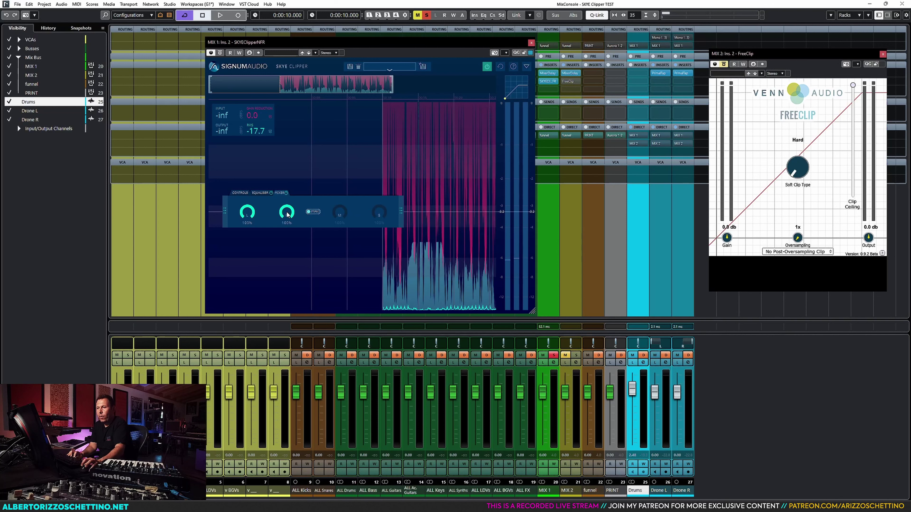
Step: Play the drums while varying the right channel's mix, return it to 100% and stop playback
key(space)
drag(287, 213, 280, 195)
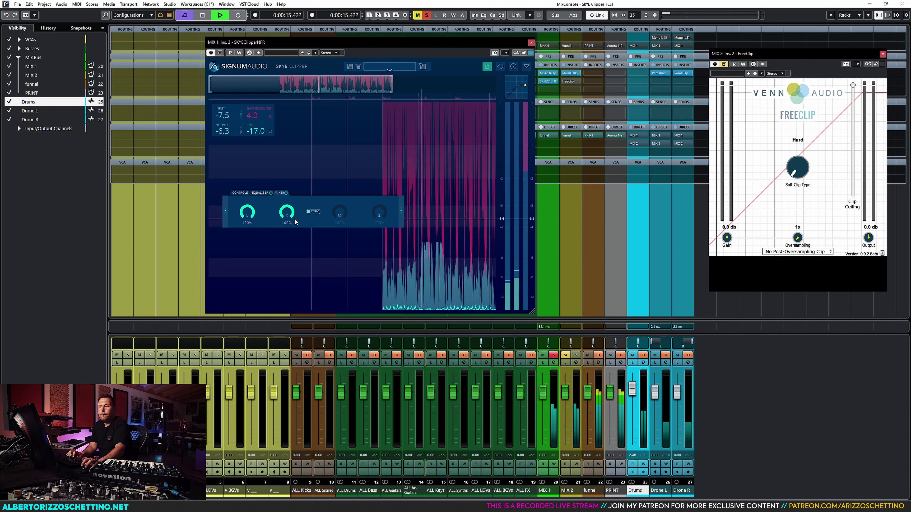
key(space)
Step: Switch the mixer to mid/side mode and check its level bars in the main controls before returning to the mixer
click(312, 212)
drag(369, 216, 278, 195)
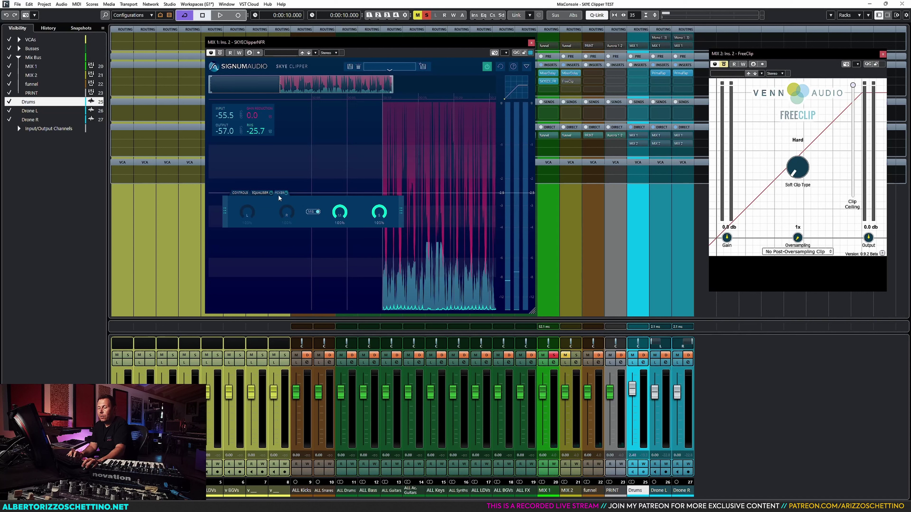
click(246, 193)
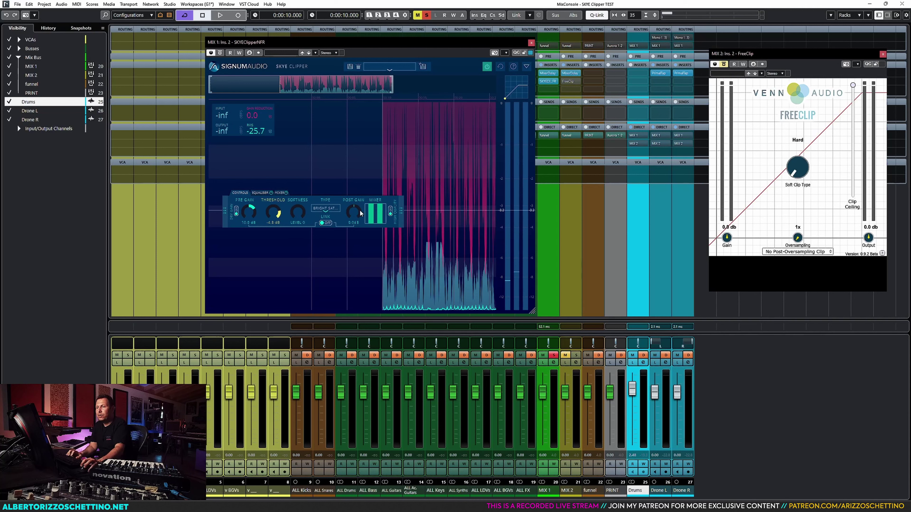
click(283, 194)
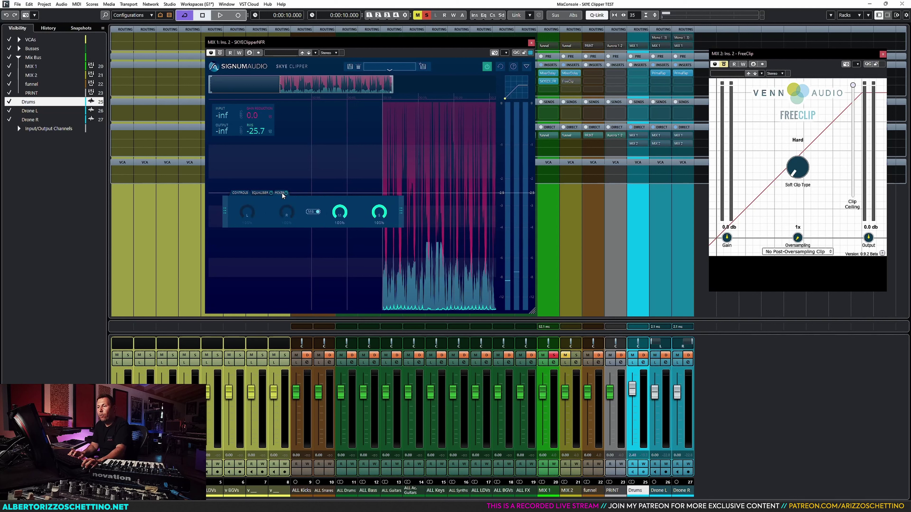
Step: Play the drums while varying the side channel's mix, return it to 100% and stop playback
key(space)
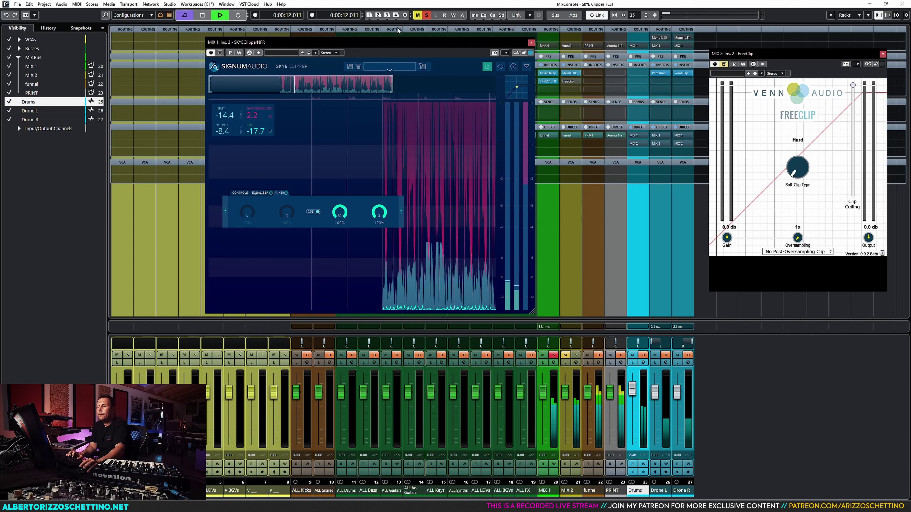
drag(380, 212, 391, 41)
key(space)
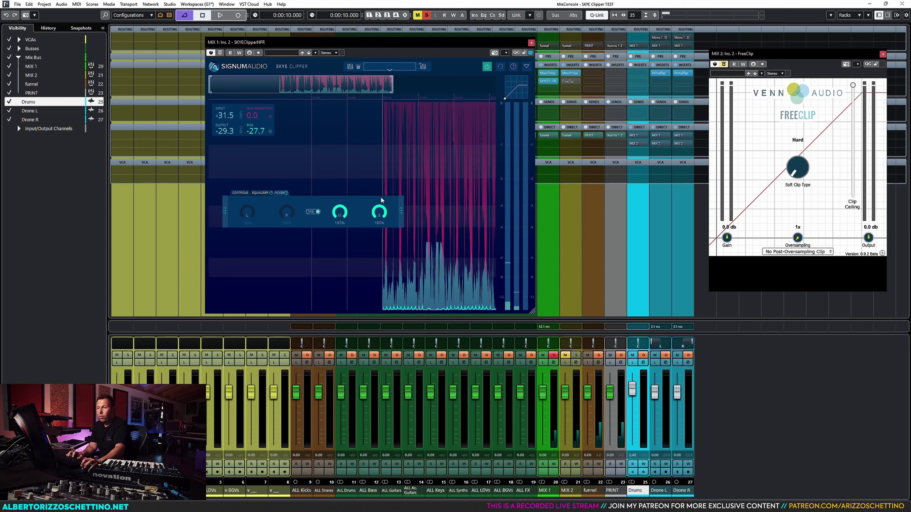
Step: Play the drums while lowering the mid channel's mix, check the main controls and stop playback
key(space)
drag(340, 213, 333, 307)
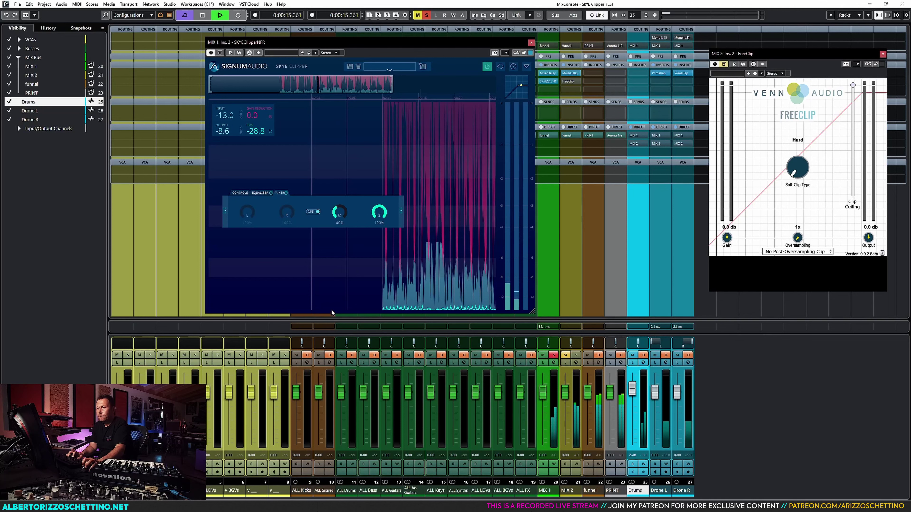
click(240, 193)
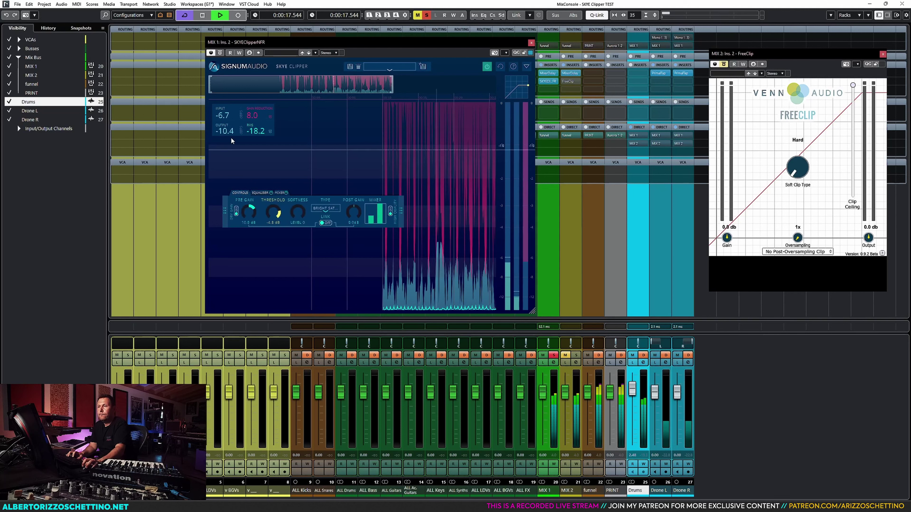
key(space)
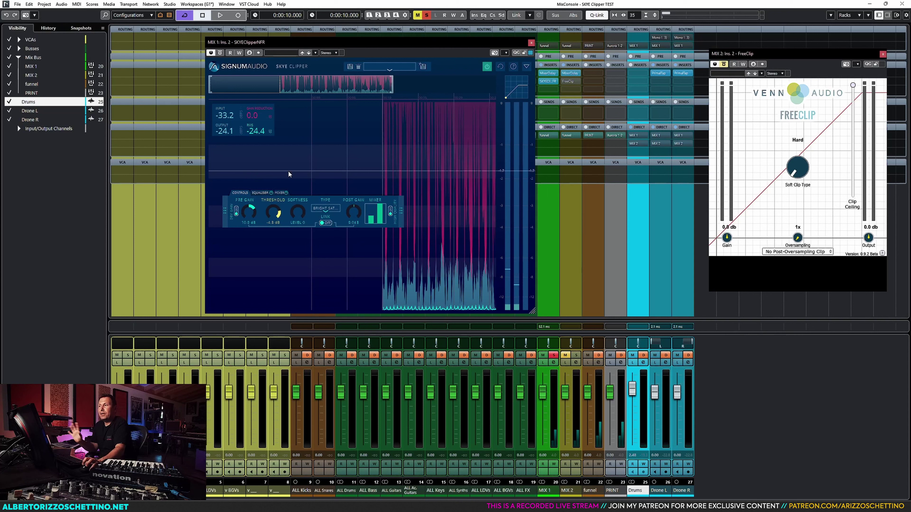
Step: Play the drums and compare the clipper's sound against its bypassed signal
key(space)
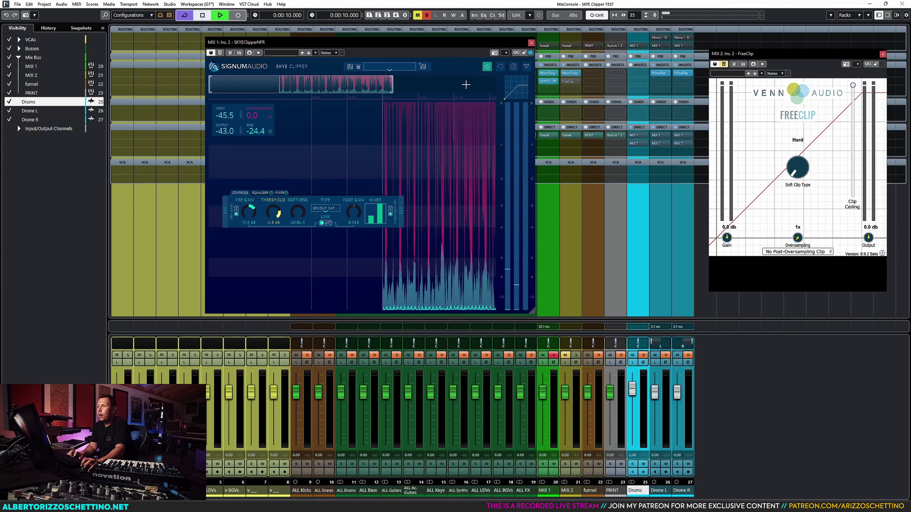
click(486, 68)
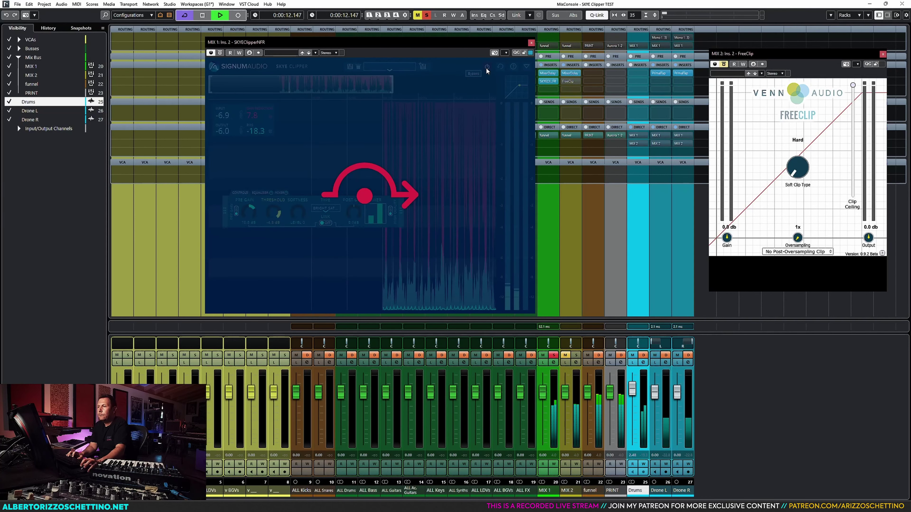
click(487, 67)
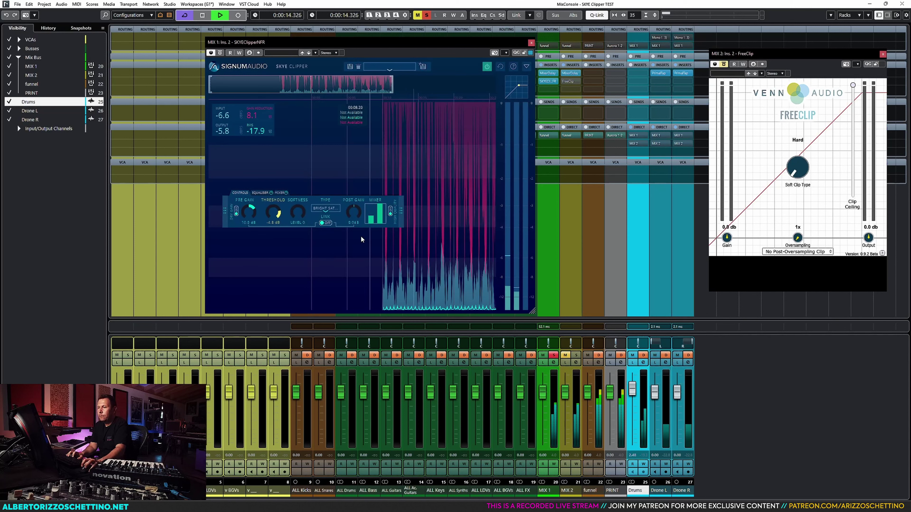
Step: Reduce the post gain to -1 dB while comparing the clipped drums against bypass, and stop playback
drag(353, 213, 352, 224)
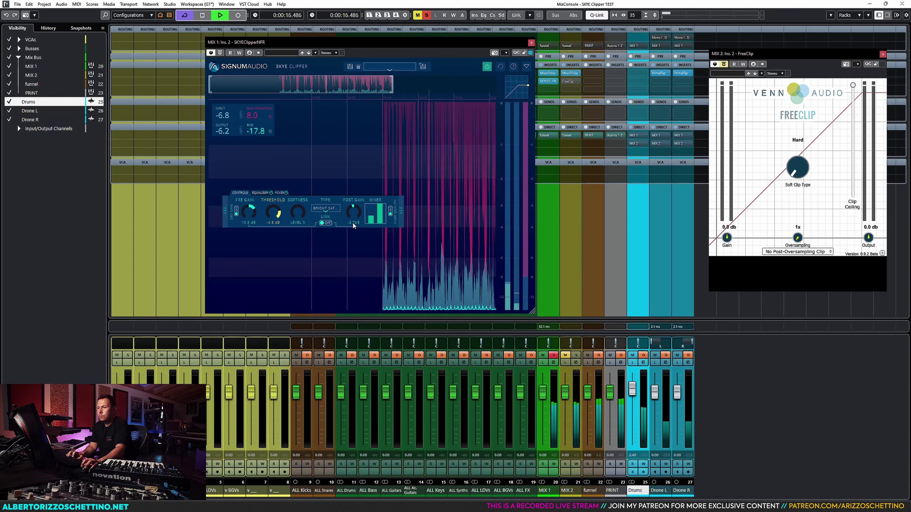
click(486, 68)
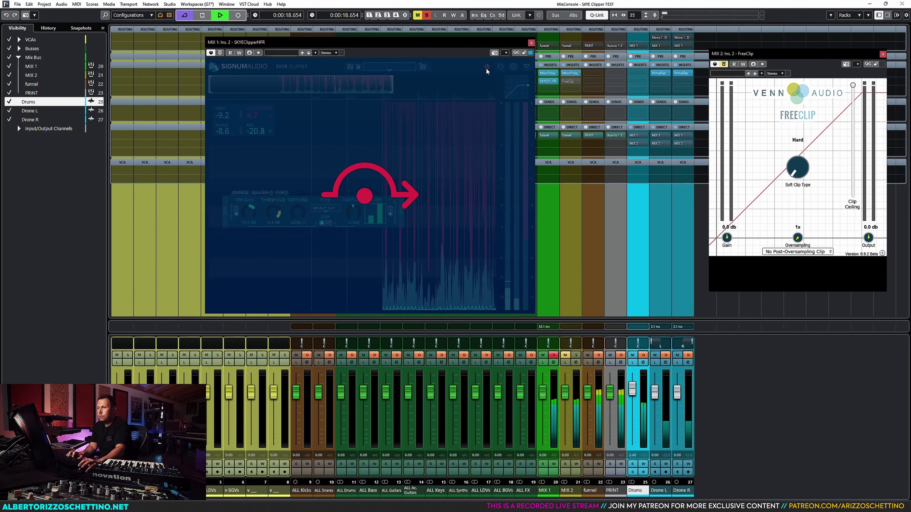
click(487, 67)
click(352, 223)
text(-1)
key(Return)
click(486, 68)
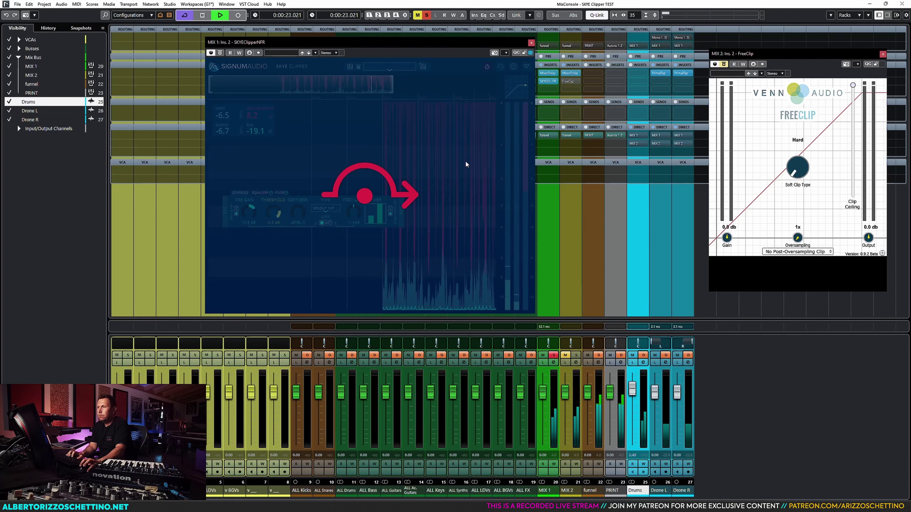
click(487, 66)
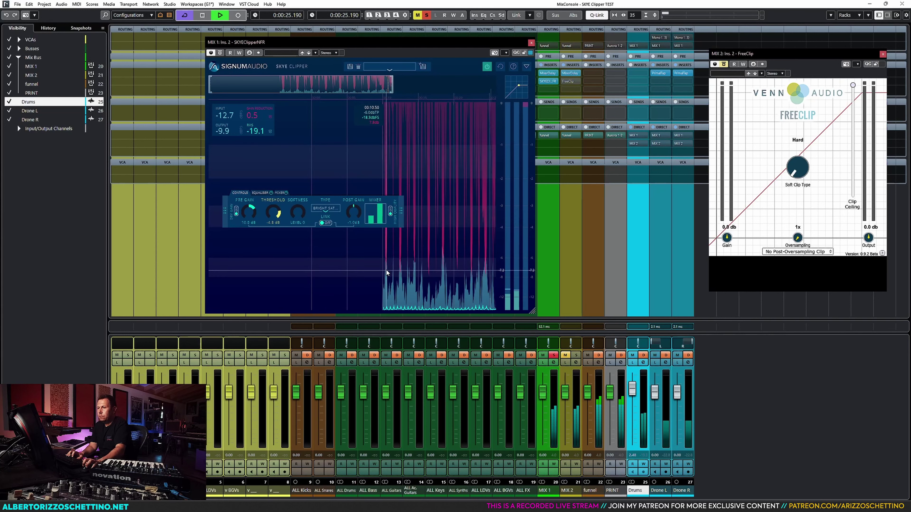
key(space)
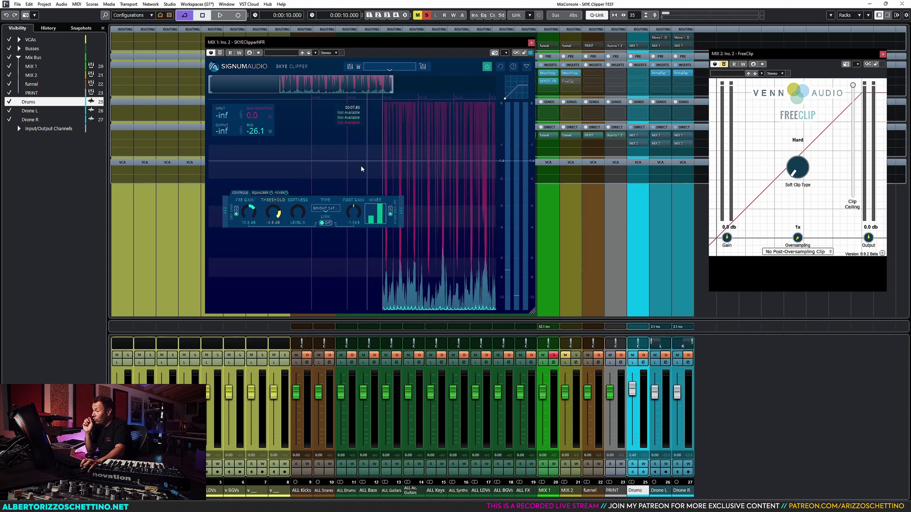
Step: Move the equalizer's highest band to about 7.9 kHz and change its filter type to low pass
click(262, 193)
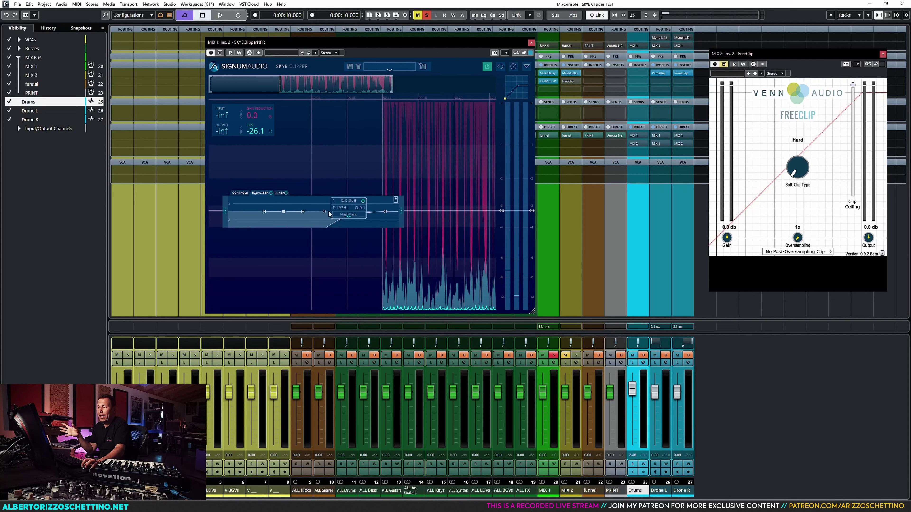
drag(384, 211, 376, 213)
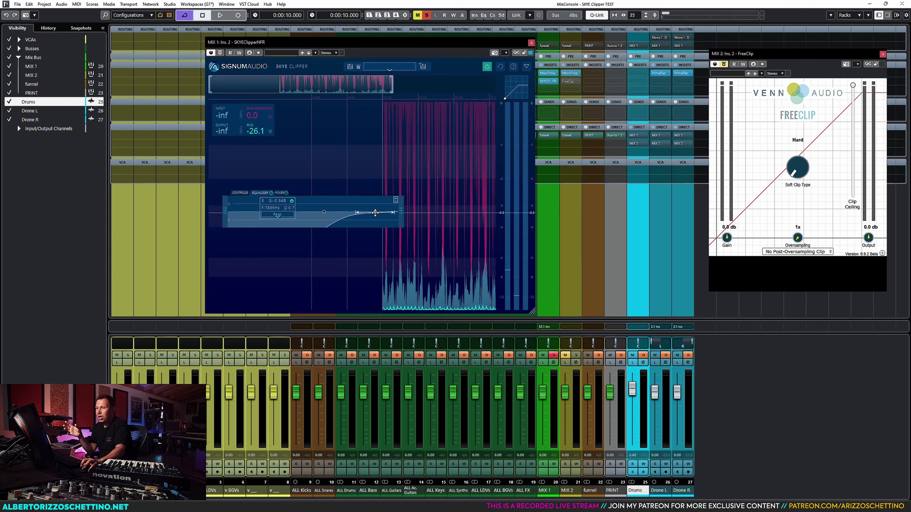
click(278, 214)
click(279, 249)
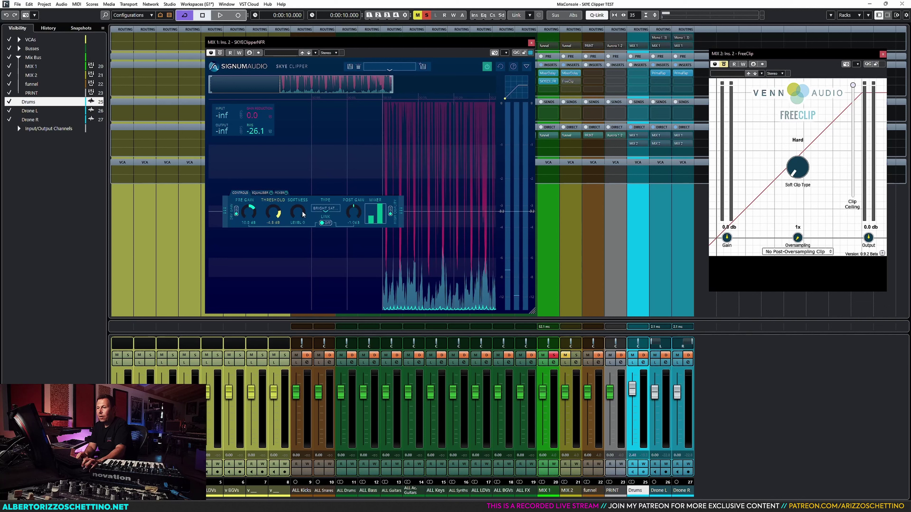
Step: Restore the mid channel's mix to 100%, check the level bars in the main controls and play the drums
click(279, 193)
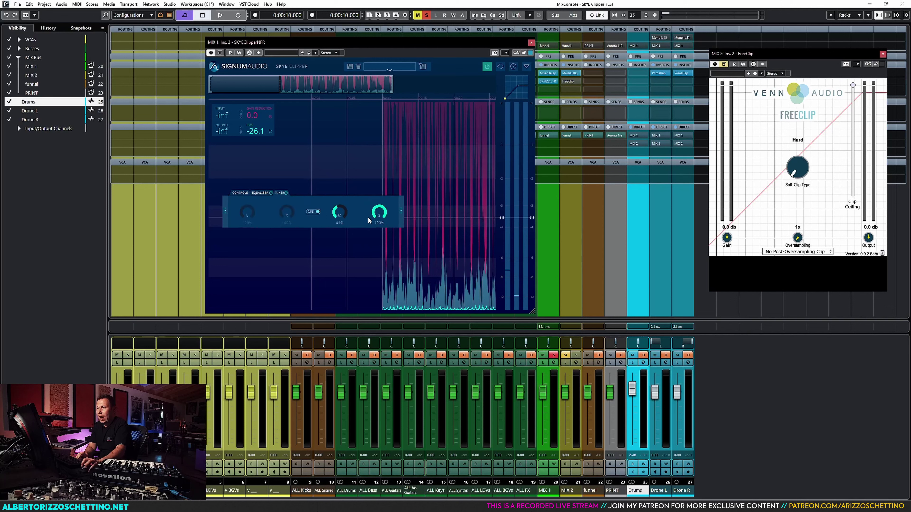
click(241, 193)
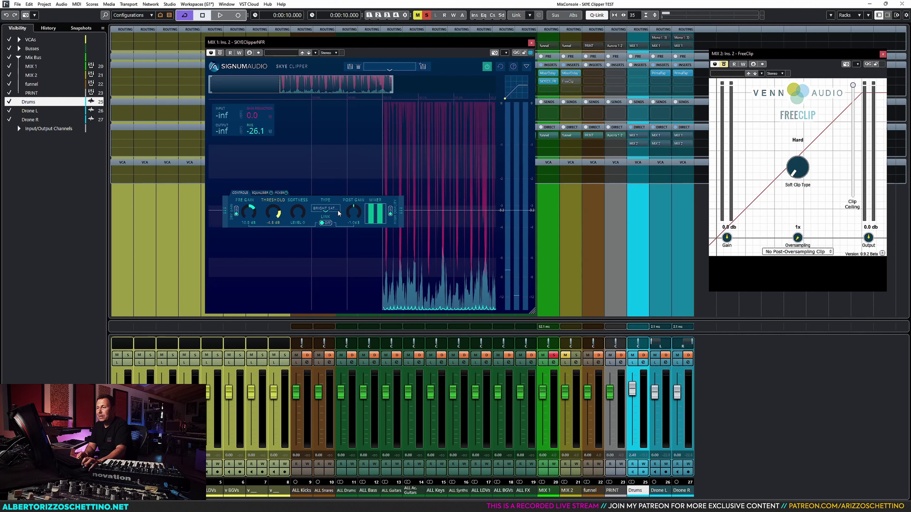
key(space)
click(279, 193)
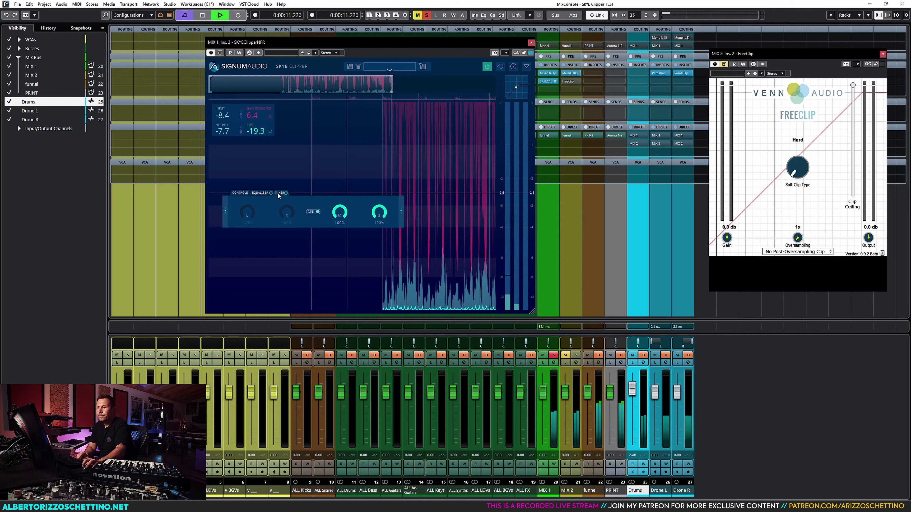
Step: Lower the equalizer's low-pass and high-pass frequencies, boost the middle band about 2.3 dB near 3 kHz and stop playback
click(259, 193)
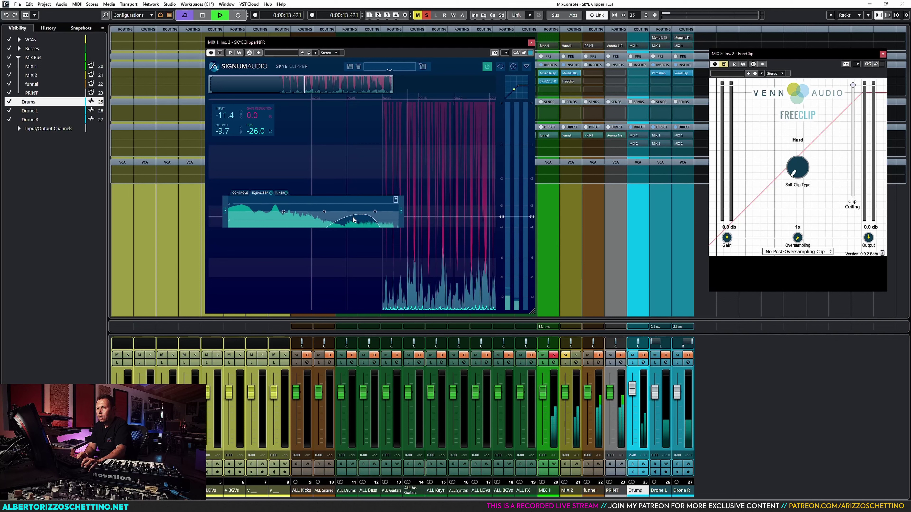
mouse_move(375, 212)
mouse_down()
mouse_move(358, 212)
mouse_move(369, 212)
mouse_up()
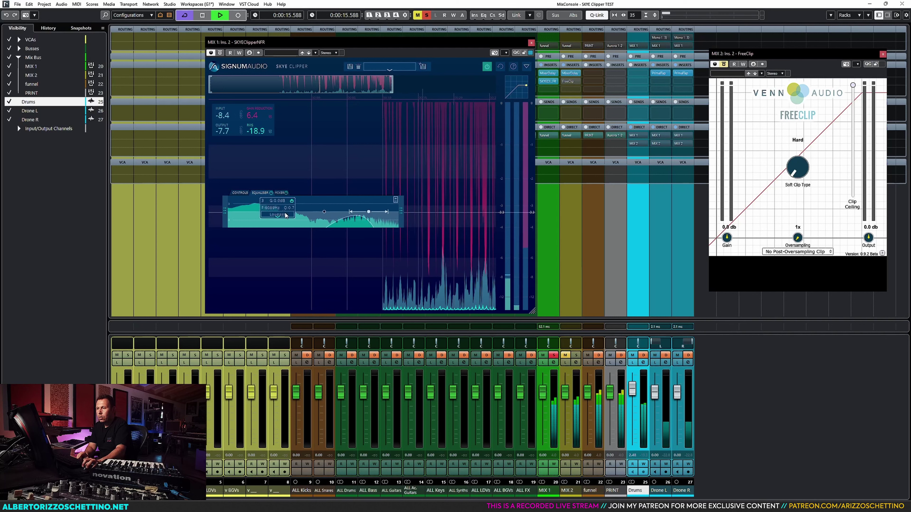
drag(281, 212, 245, 212)
drag(369, 211, 351, 206)
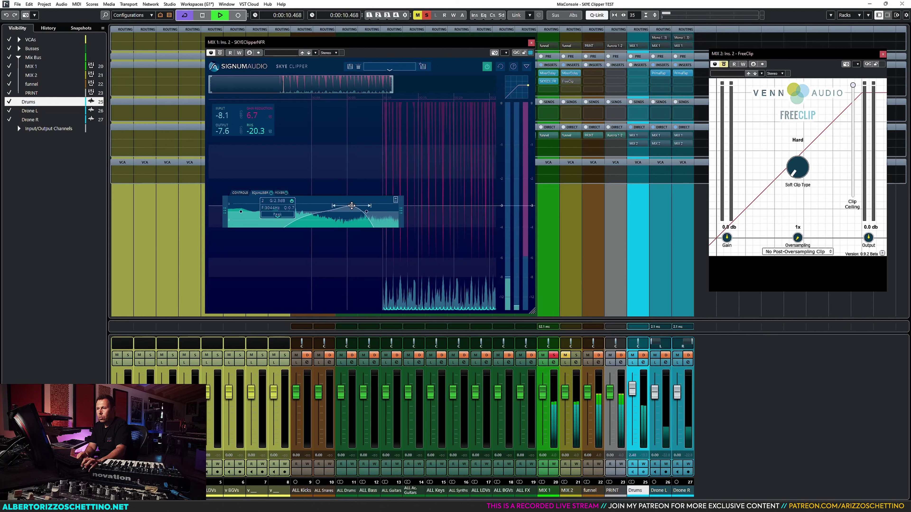
key(space)
Step: Review the clipper's main controls, mixer and equalizer settings in turn
click(241, 193)
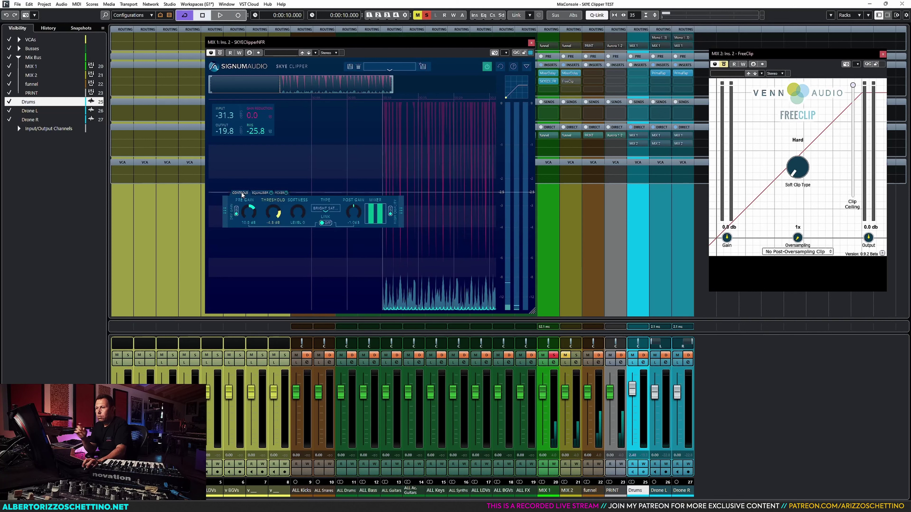
click(279, 192)
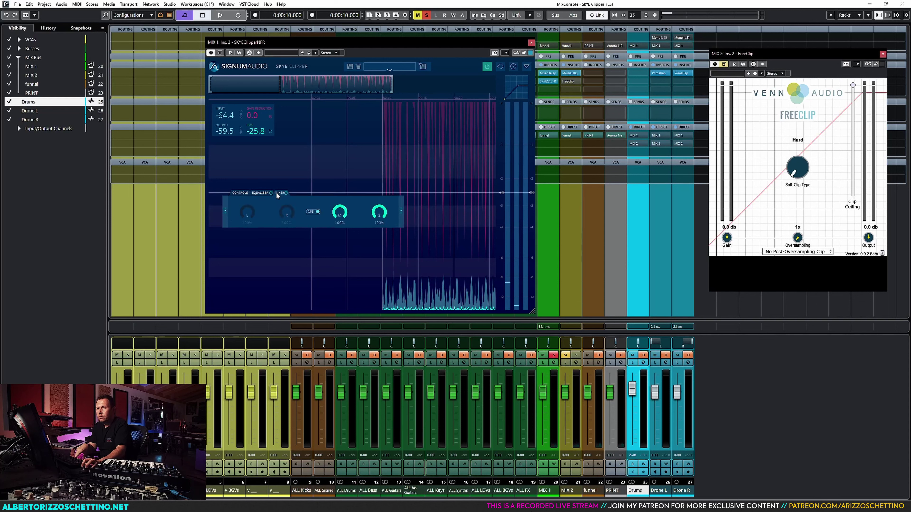
click(261, 193)
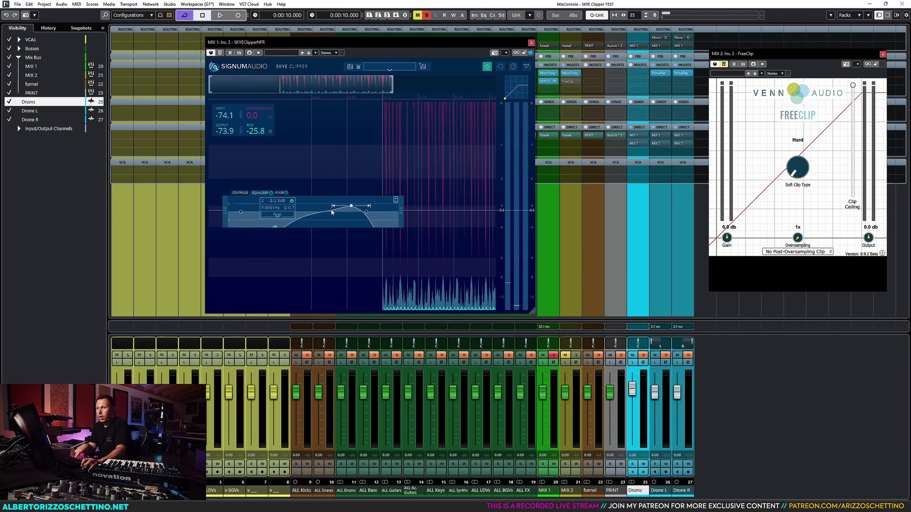
click(281, 193)
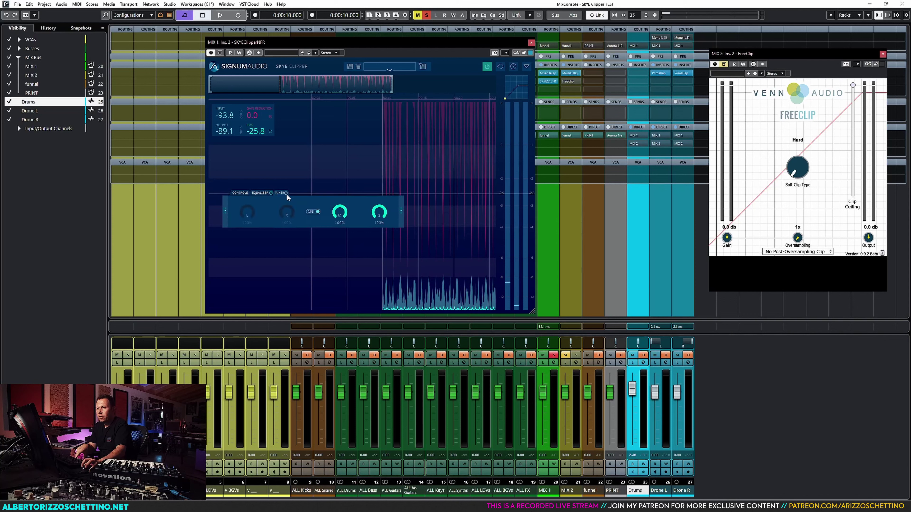
Step: Turn off the mixer section, play the drums briefly with the equalizer shown and return to the main controls
key(space)
click(256, 193)
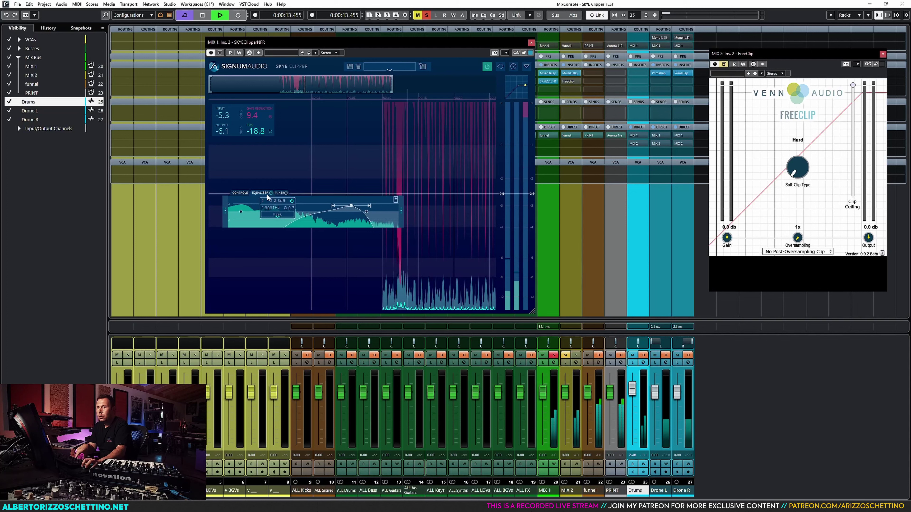
key(space)
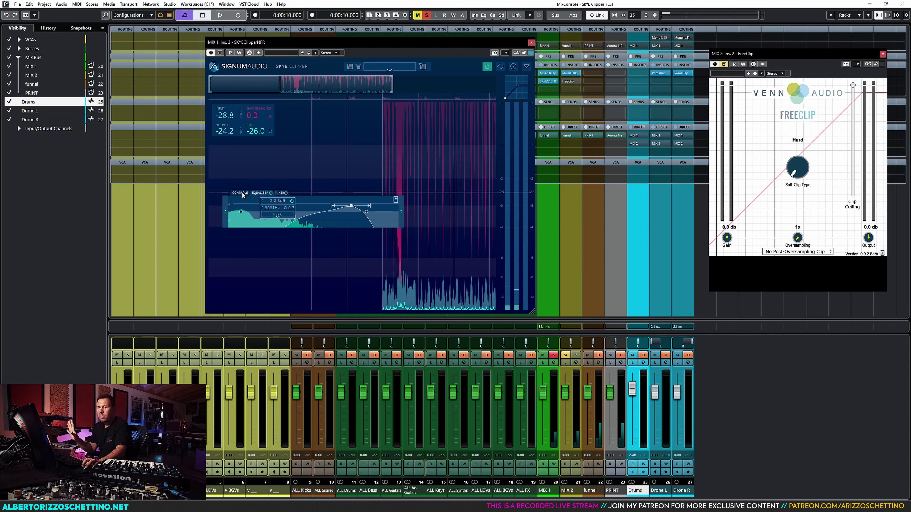
click(242, 192)
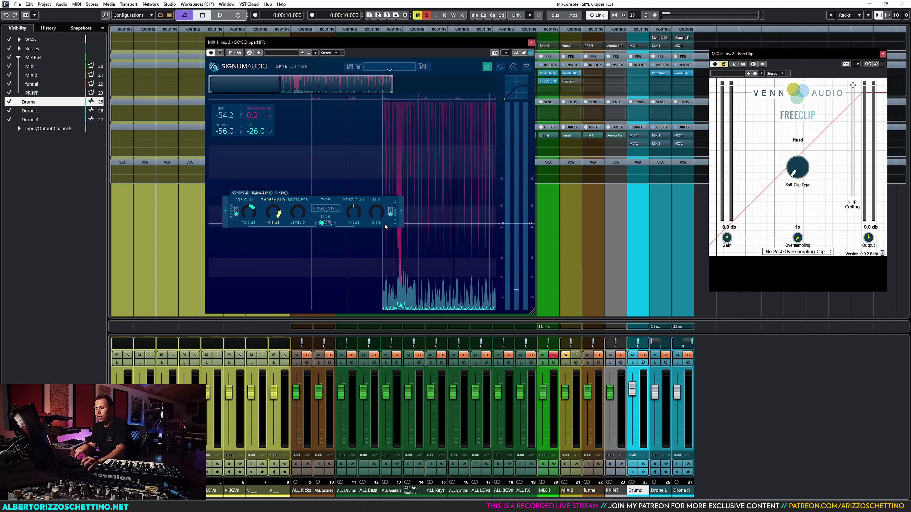
Step: Play the drums while varying the single mix control, settle it at about 30% and compare against bypass
key(space)
drag(379, 213, 379, 153)
drag(403, 46, 397, 173)
click(220, 52)
click(220, 53)
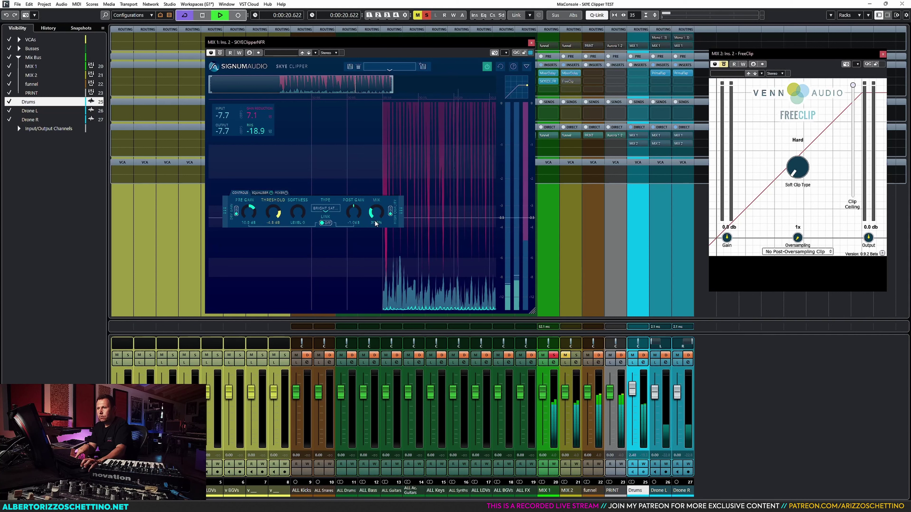
Step: Turn the mixer back on, reduce the mid channel's mix with the side channel kept full, and return to the main controls
click(281, 193)
drag(338, 223, 344, 271)
drag(378, 223, 387, 194)
mouse_move(340, 216)
mouse_down()
mouse_move(339, 275)
mouse_move(337, 215)
mouse_up()
click(259, 193)
click(239, 193)
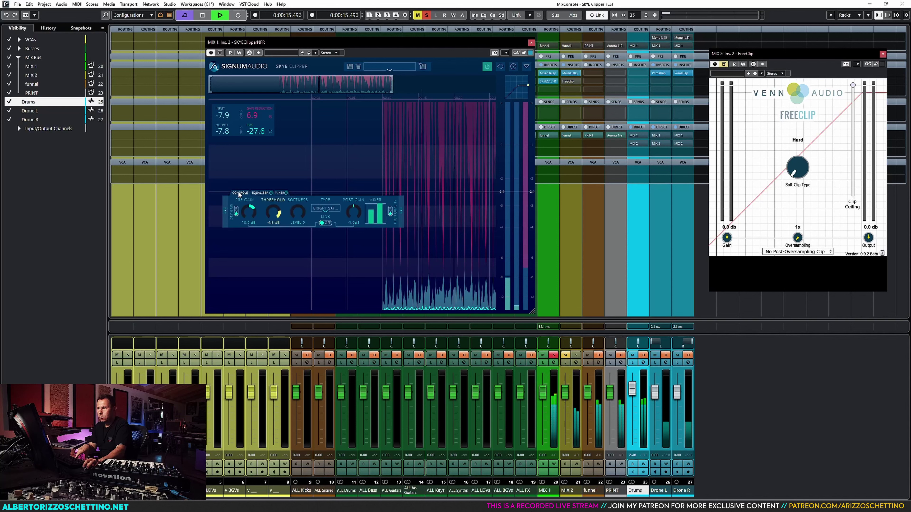
Step: Move the equalizer's boosted middle band down to about 2.2 kHz and return to the main controls
click(264, 194)
drag(351, 206, 344, 205)
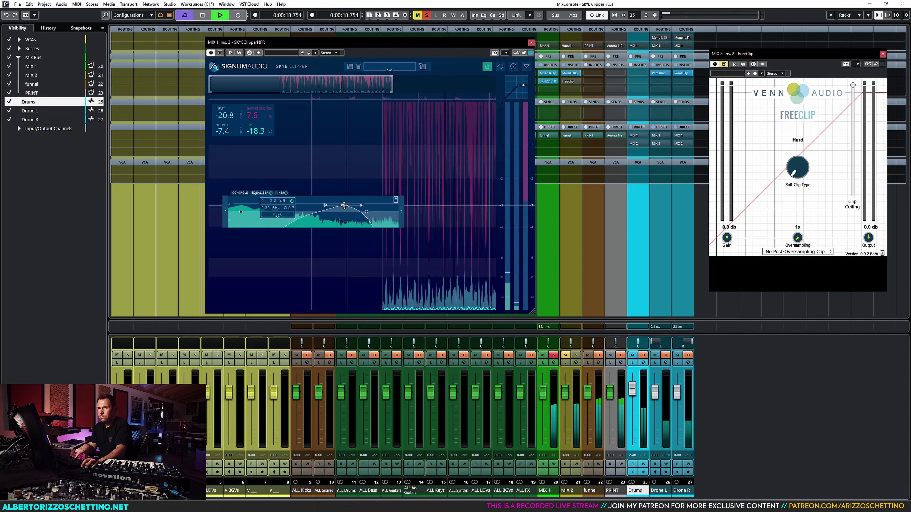
click(240, 193)
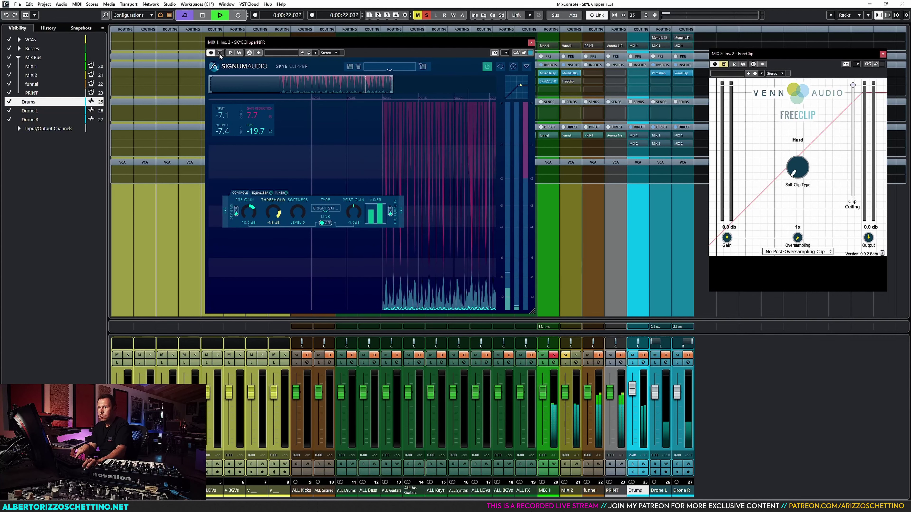
Step: Lower the post gain to about -2.2 dB while comparing the processed drums with the plug-in's bypass
click(484, 68)
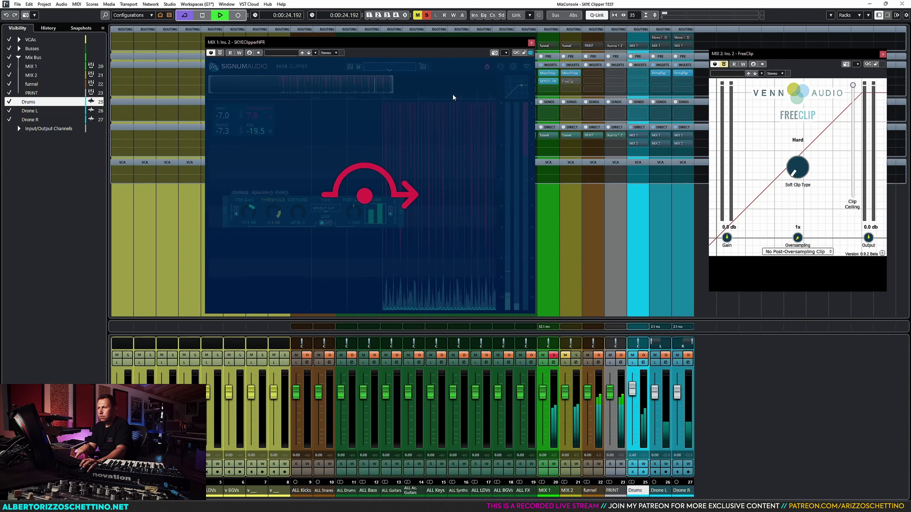
click(488, 66)
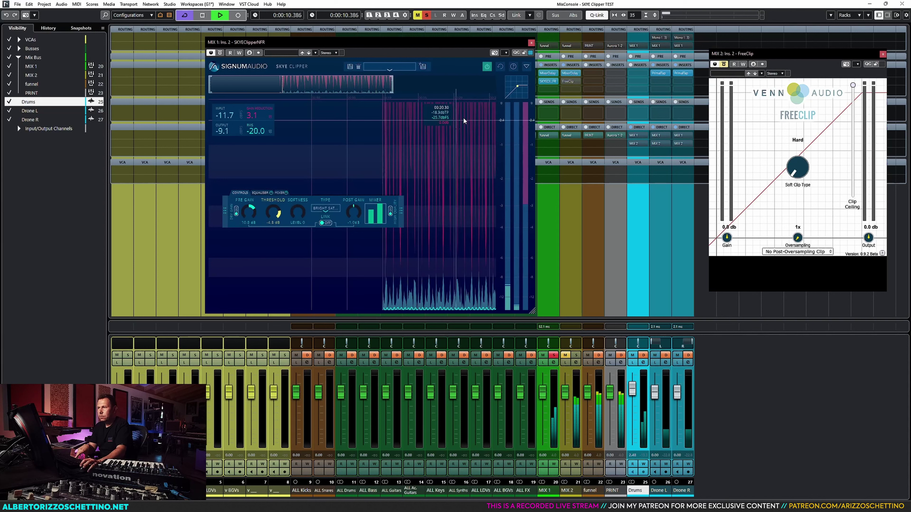
drag(356, 216, 356, 224)
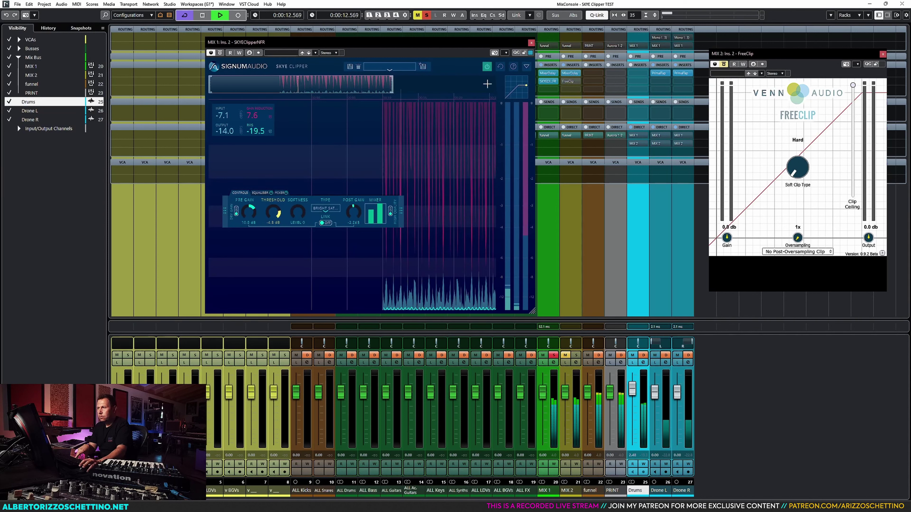
click(487, 67)
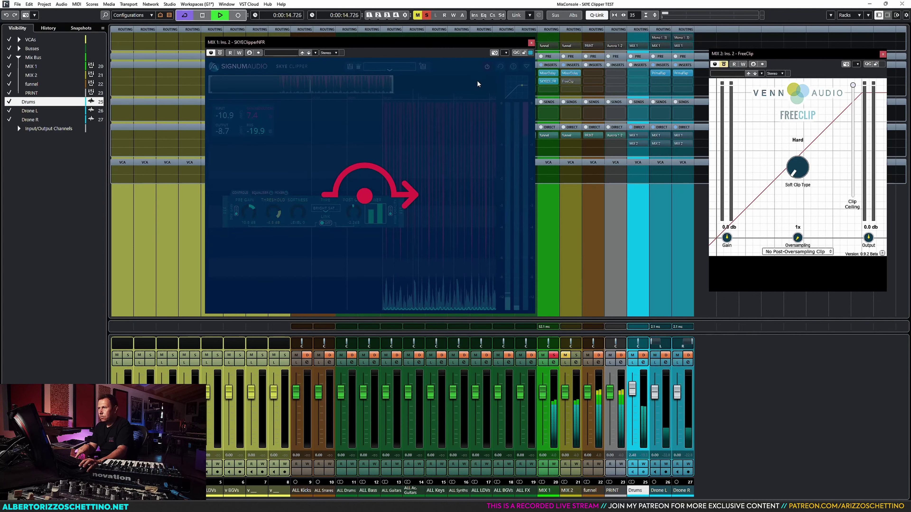
click(487, 66)
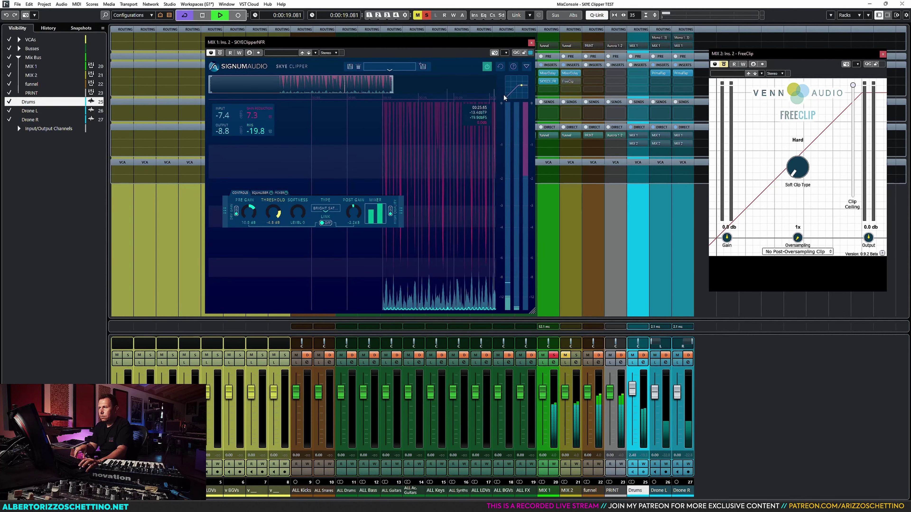
Step: Compare the drums with SKYE Clipper on and bypassed, using both the plug-in's and the insert's bypass, and stop playback with it re-enabled
click(487, 67)
click(487, 67)
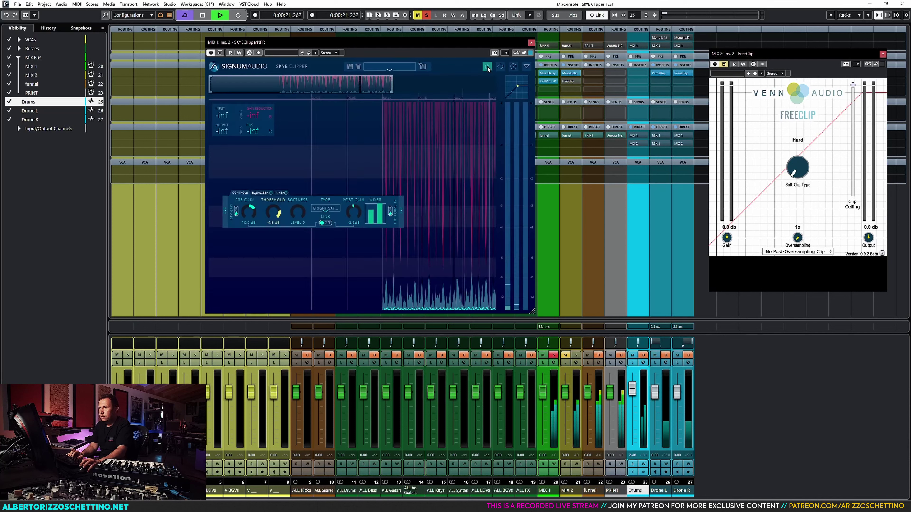
click(219, 54)
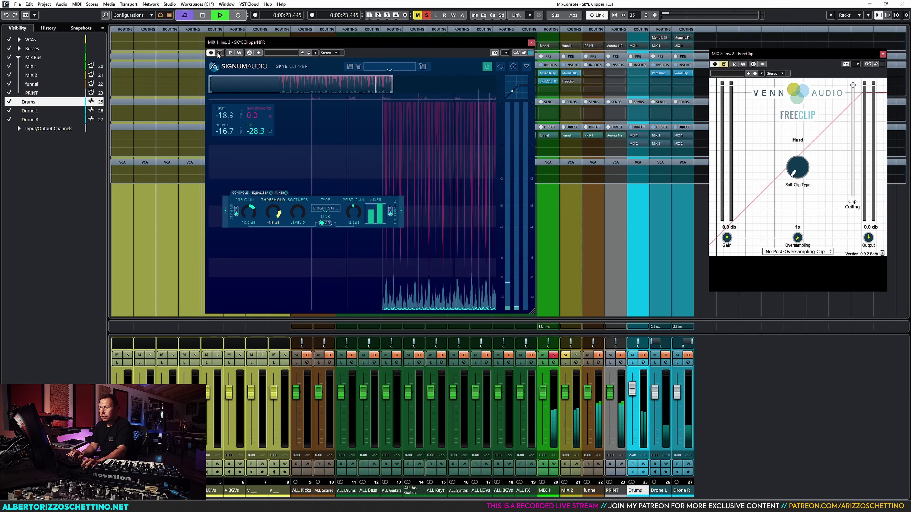
alt+click(542, 81)
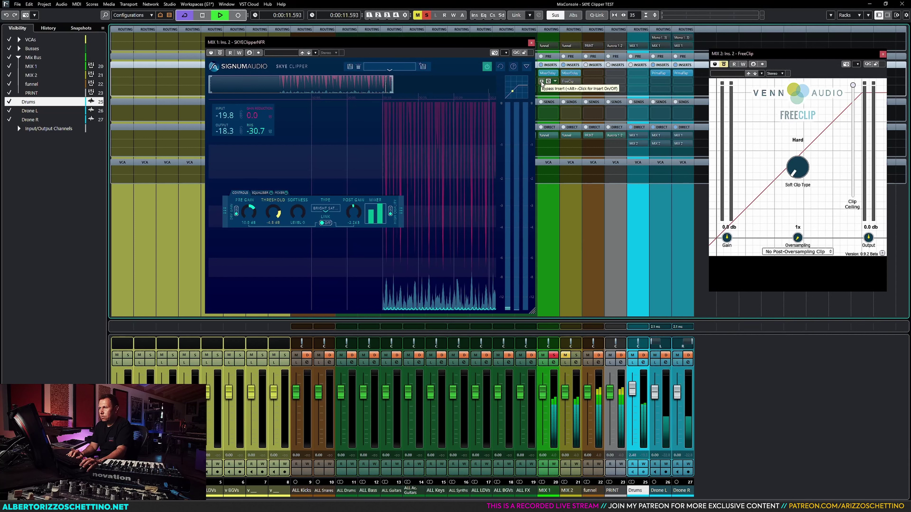
click(487, 66)
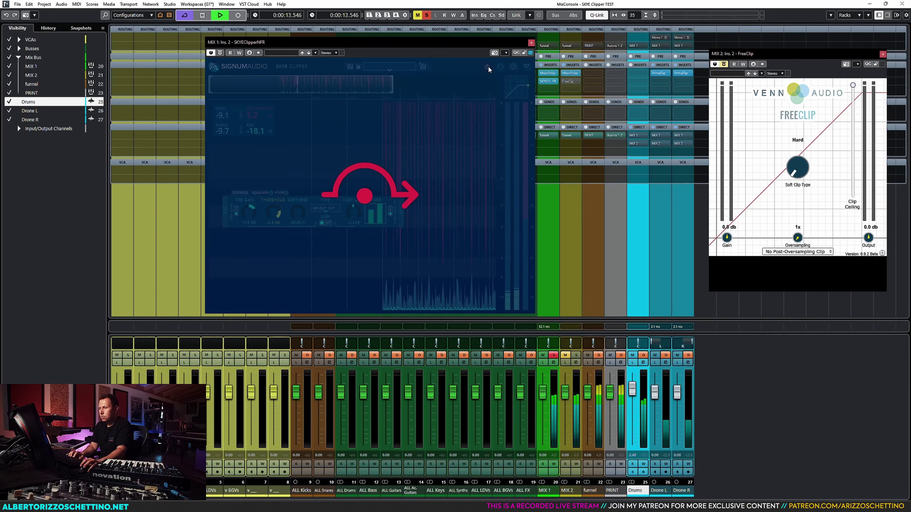
key(space)
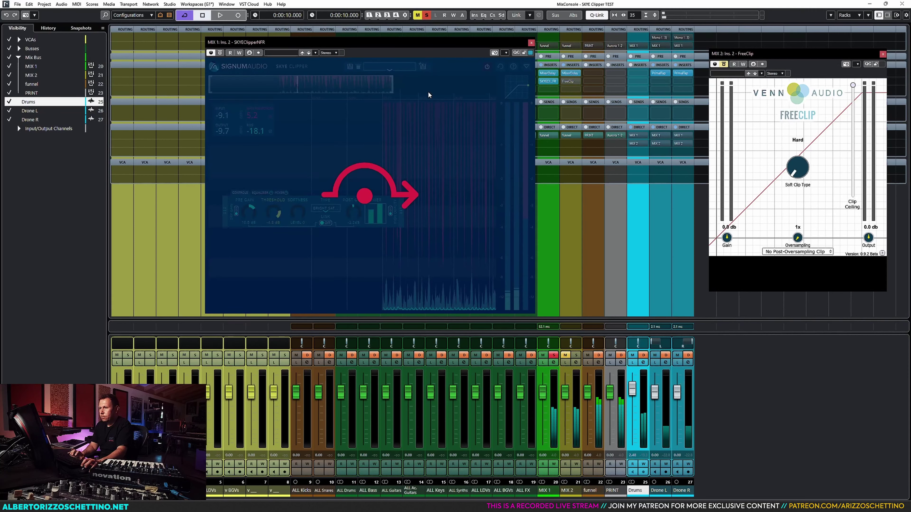
click(487, 66)
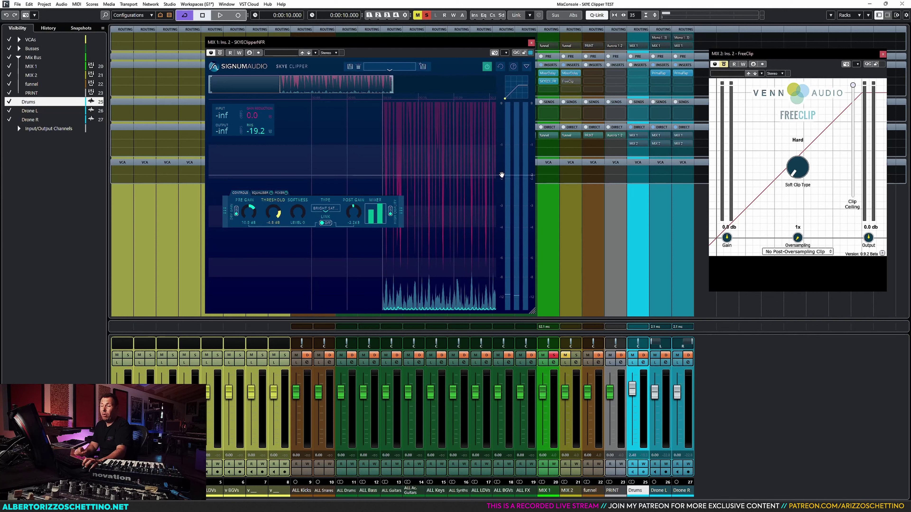
Step: Solo MIX 2 with its FreeClip insert active and play the drums briefly
alt+click(542, 82)
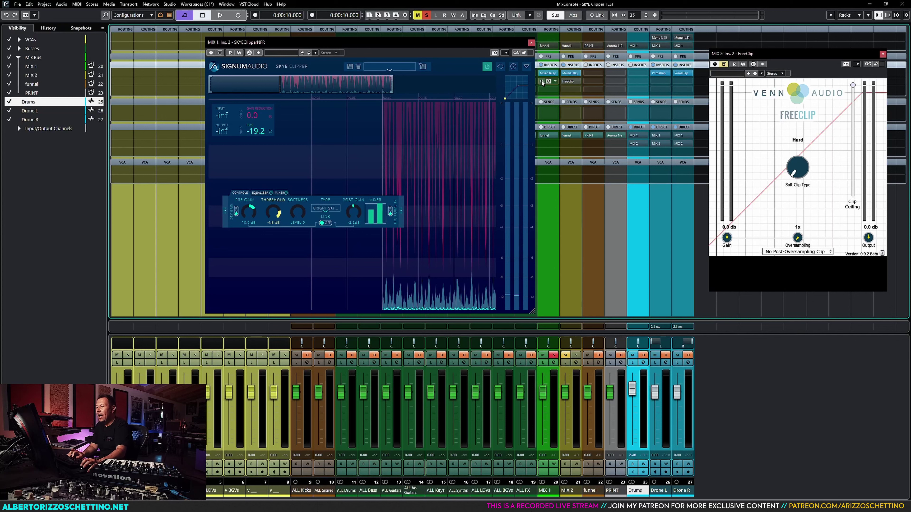
ctrl+click(576, 355)
key(space)
key(space)
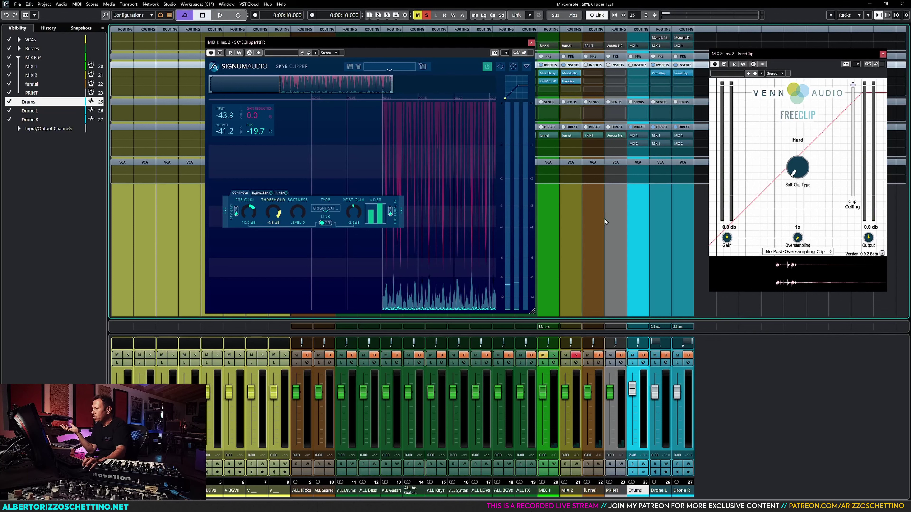
Step: Reset SKYE Clipper to type Hard with pre gain, threshold and post gain at 0 dB and a single 100% mix
click(250, 52)
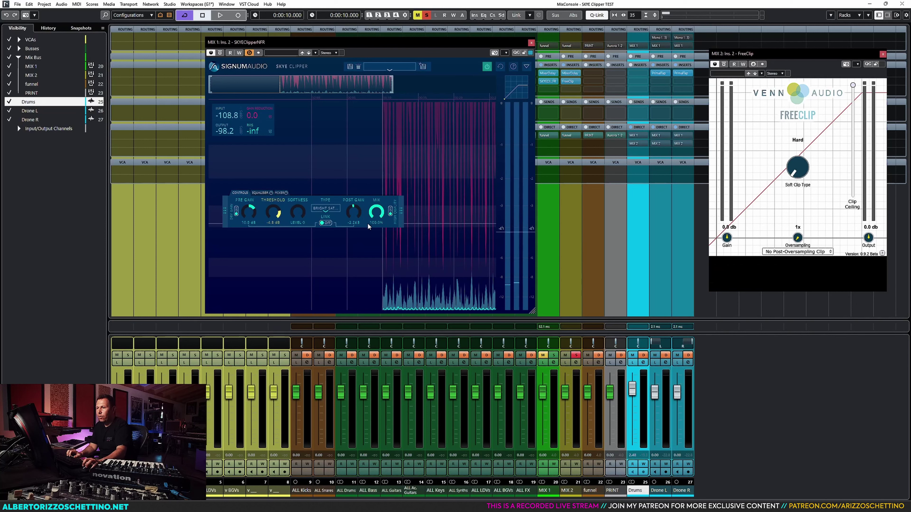
double_click(352, 211)
click(324, 208)
click(315, 227)
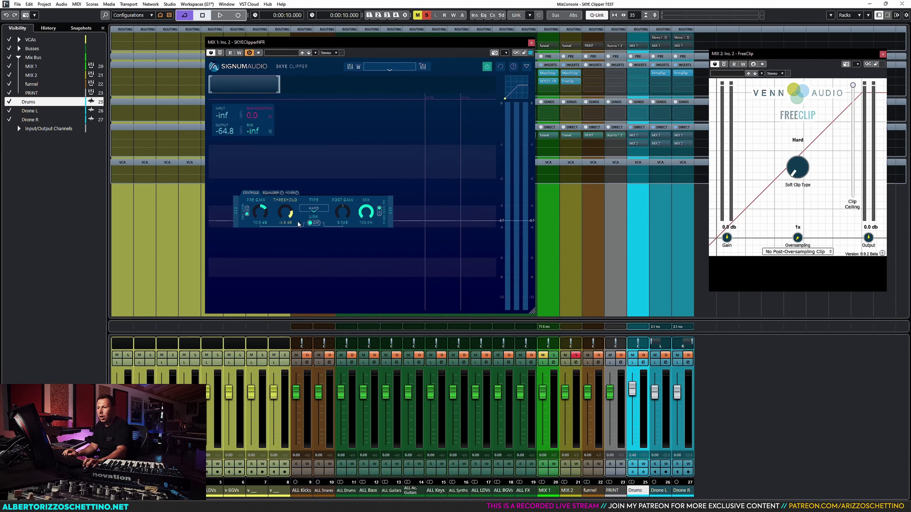
double_click(261, 214)
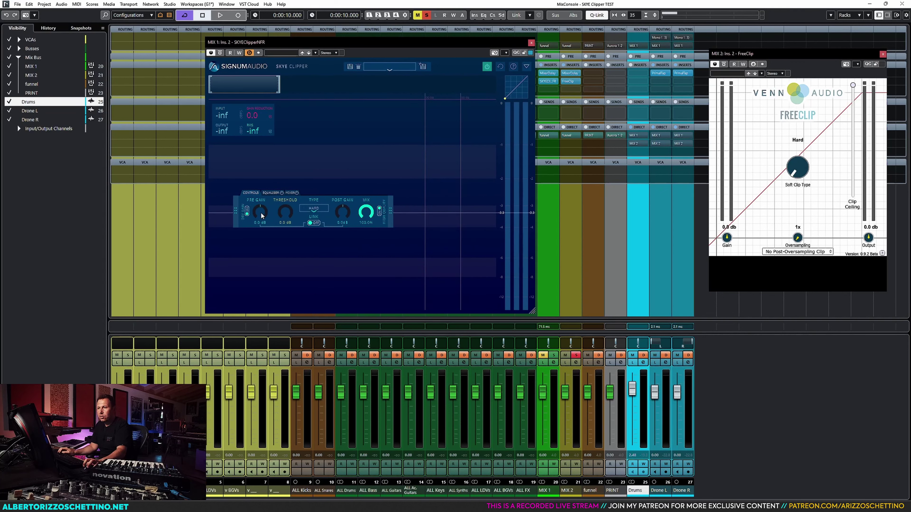
Step: Play the drums briefly and turn on SKYE Clipper's gain link
key(space)
key(space)
click(315, 223)
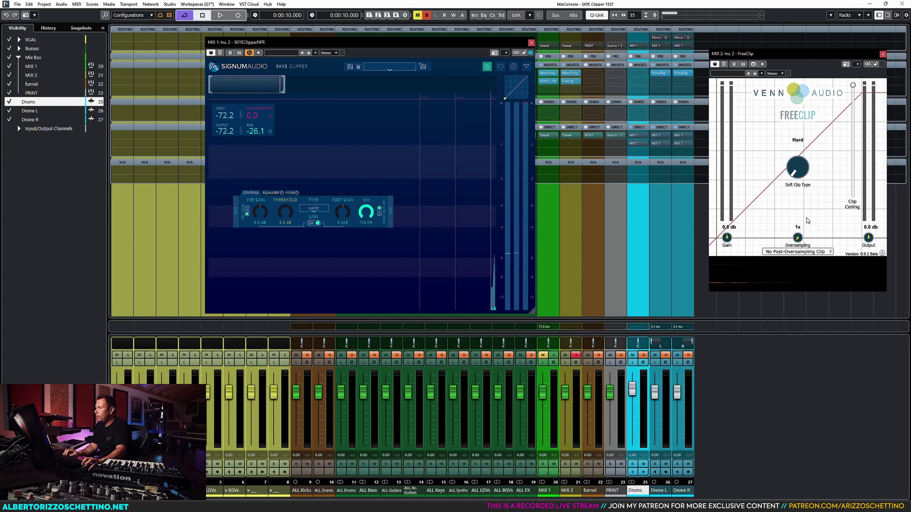
Step: Set FreeClip's oversampling to 32x without post-oversampling clip, and lower its clip ceiling by about a third of the slider
click(798, 252)
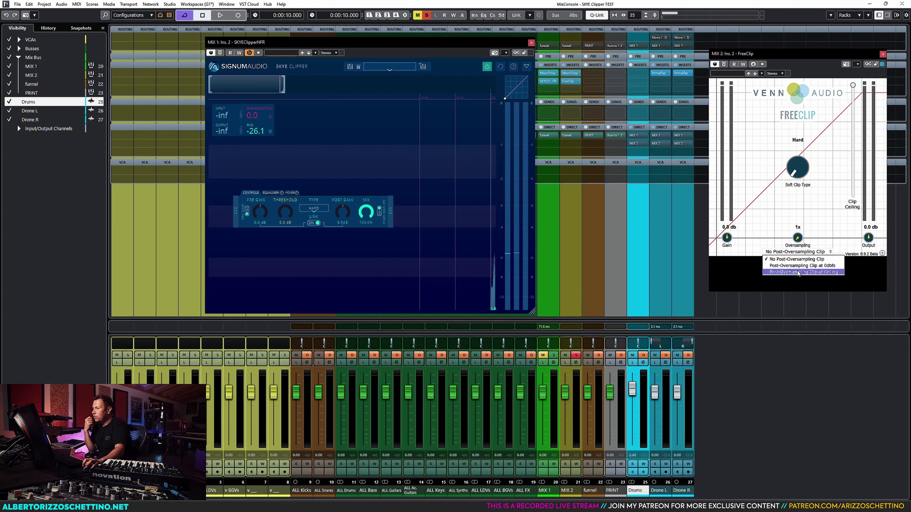
click(795, 231)
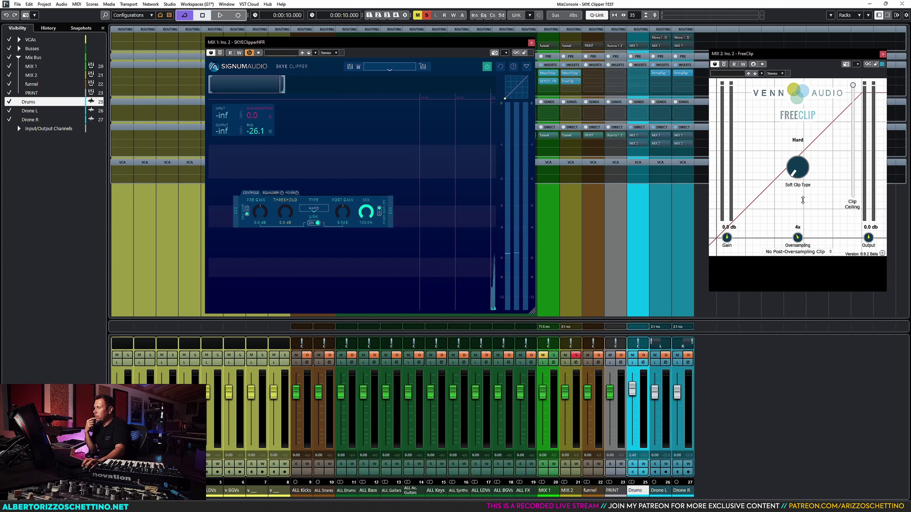
drag(804, 196, 811, 165)
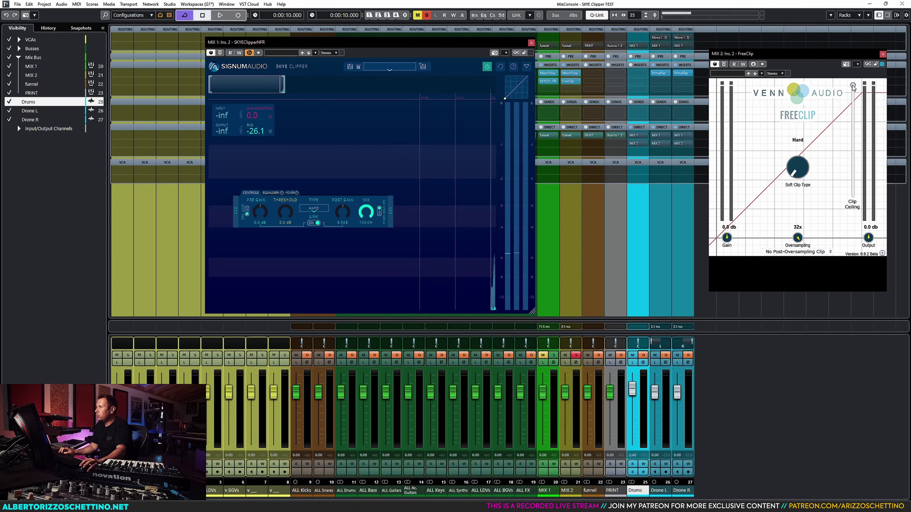
drag(853, 86, 854, 140)
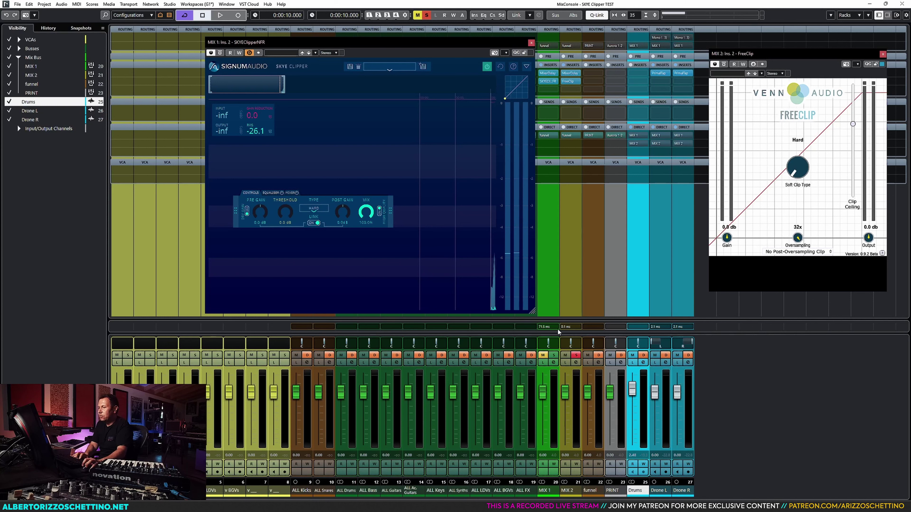
Step: Lower the PRINT fader, start the drums, restore the fader to 0 dB and stop playback
drag(609, 394, 609, 429)
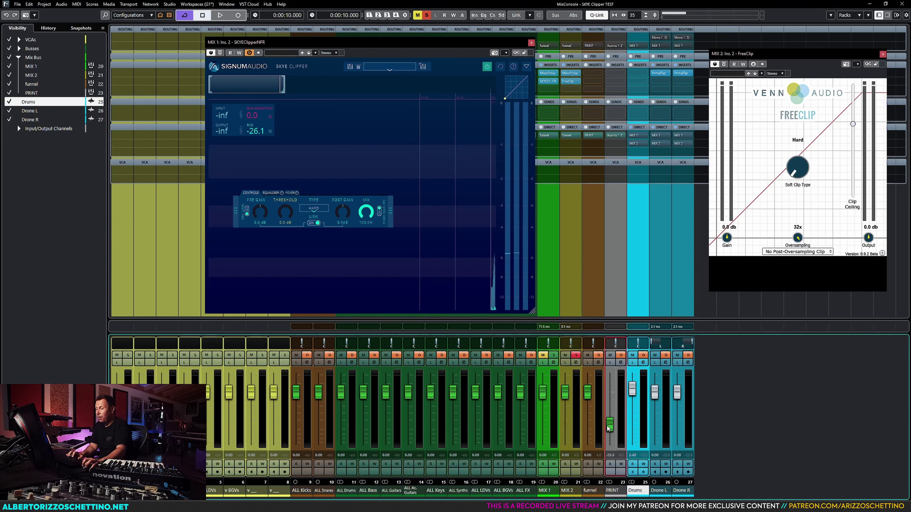
key(space)
ctrl+click(610, 425)
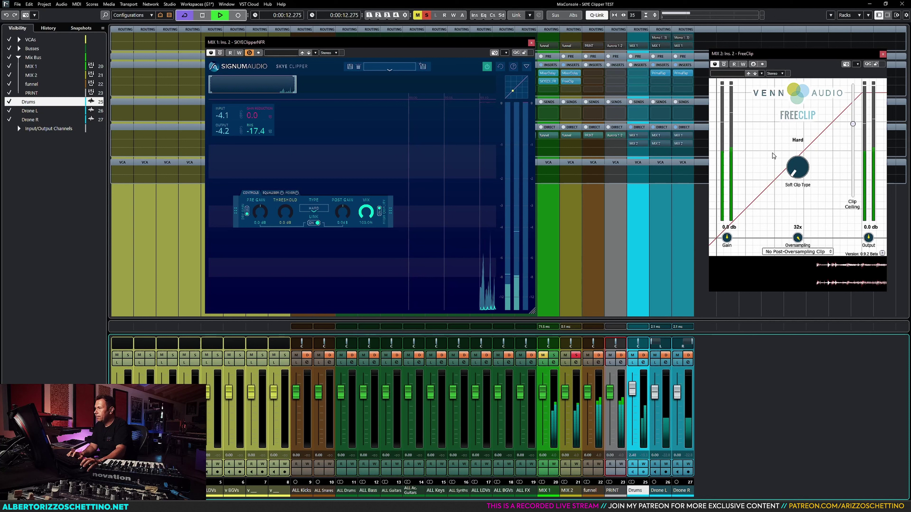
key(space)
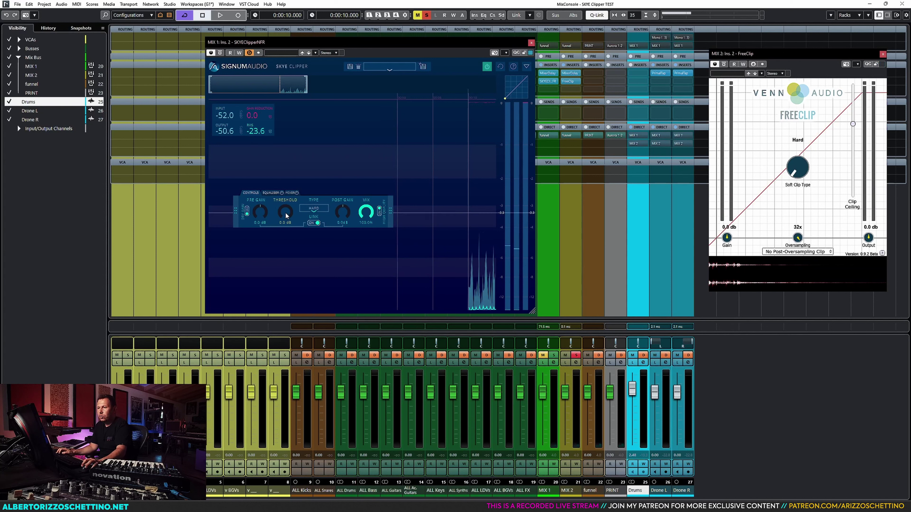
Step: Set SKYE Clipper's threshold to -14 dB
click(276, 223)
text(-14)
key(Return)
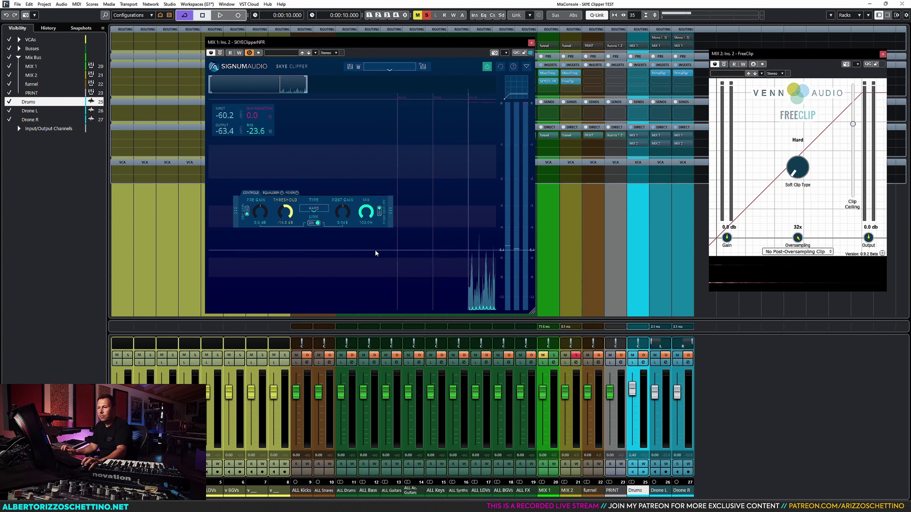
Step: Play the drums and alternate the solo between MIX 1 and MIX 2 to compare SKYE Clipper with FreeClip, ending on MIX 2
click(563, 358)
key(space)
key(space)
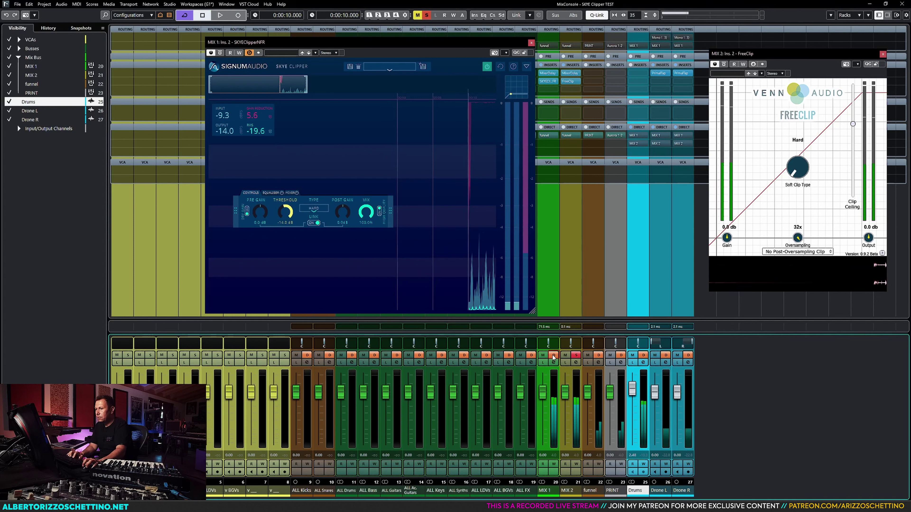
ctrl+click(553, 356)
key(space)
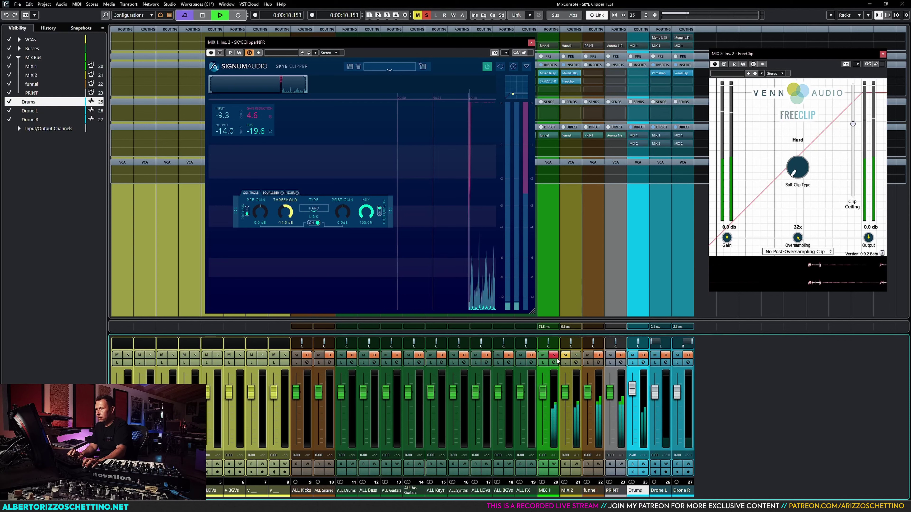
ctrl+click(575, 356)
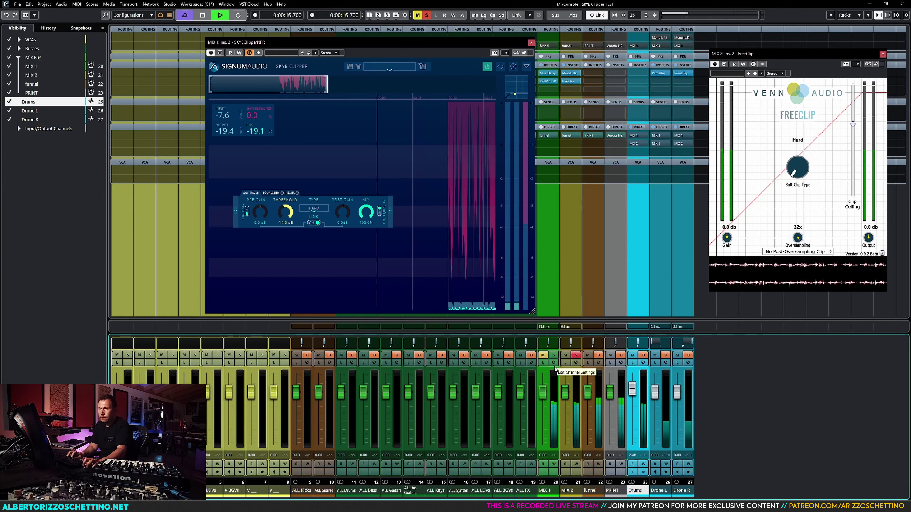
click(554, 355)
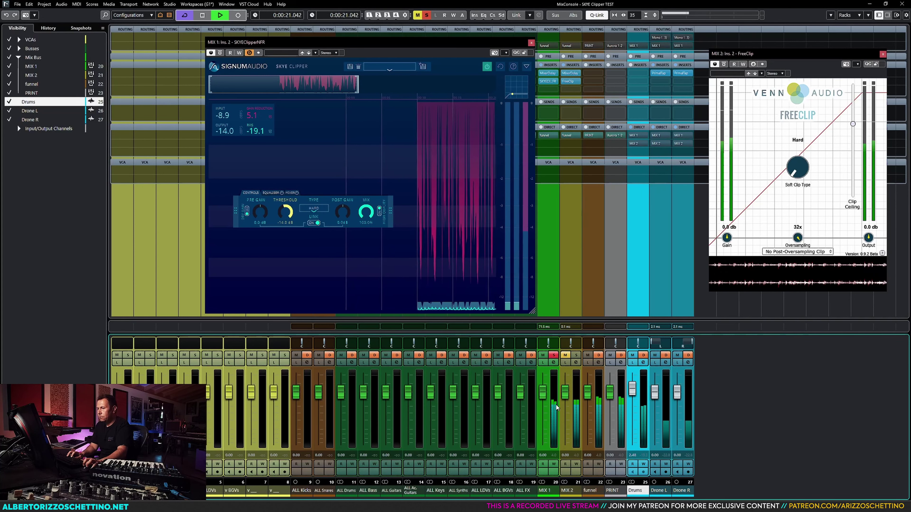
click(576, 356)
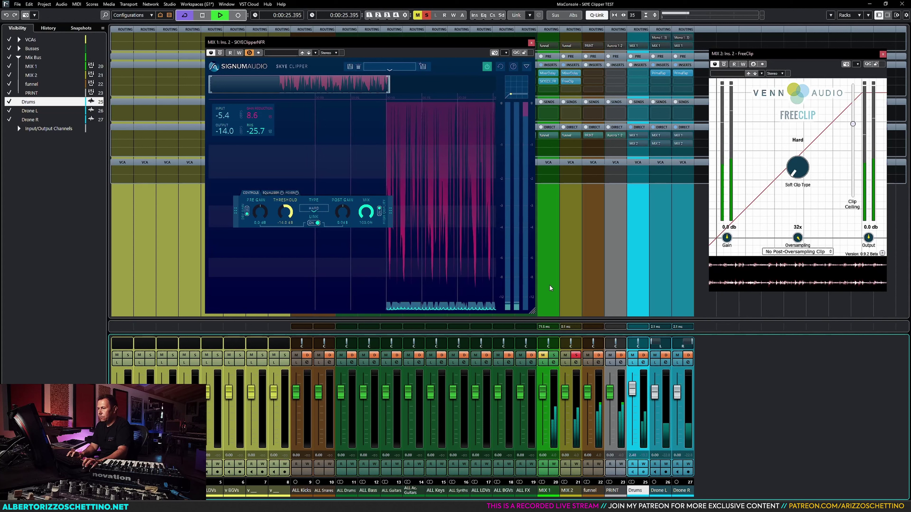
key(space)
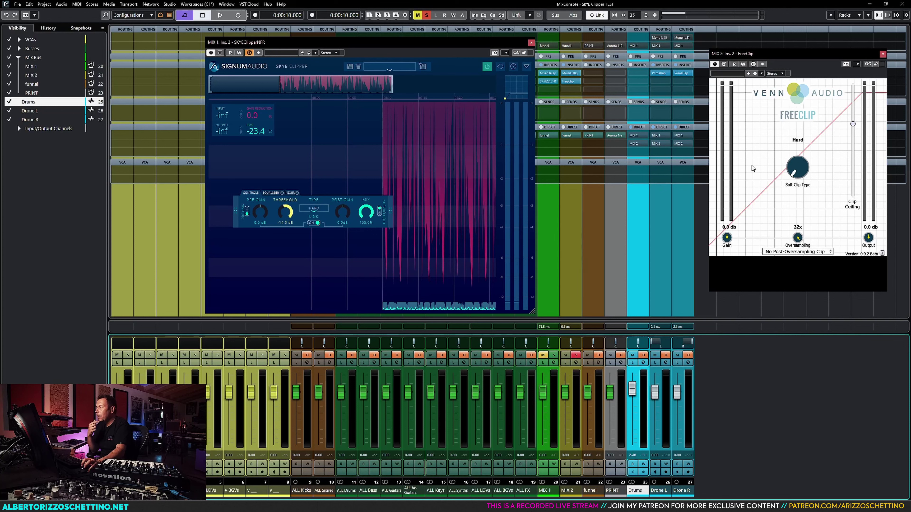
Step: Set FreeClip's soft clip type to Arctangent and play the drums through MIX 2
drag(793, 169, 807, 81)
mouse_move(798, 163)
mouse_down()
mouse_move(789, 215)
mouse_move(798, 158)
mouse_up()
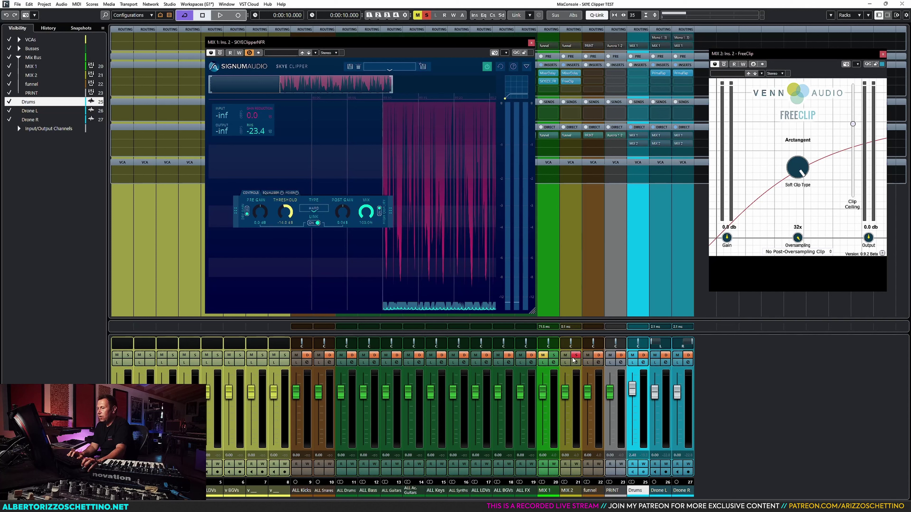
key(space)
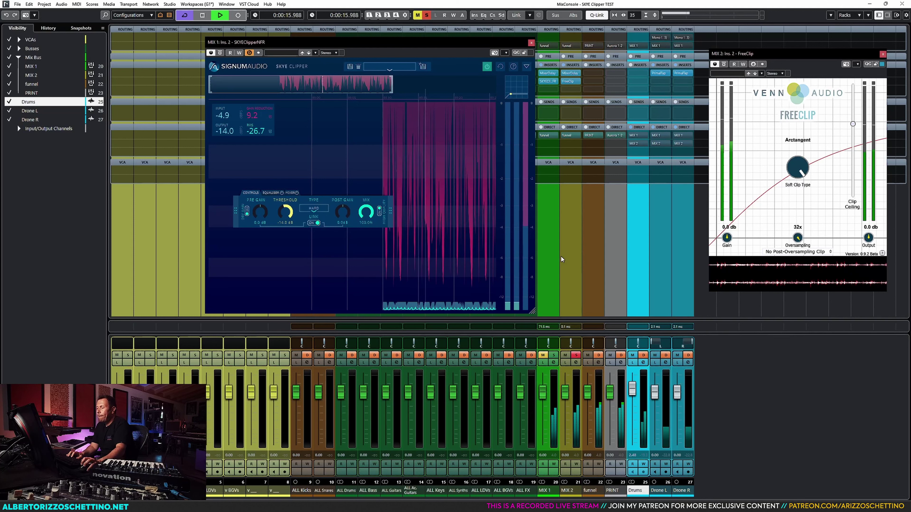
Step: Solo MIX 1 during playback, set SKYE Clipper's type to Smooth, and compare it with MIX 2 before stopping the drums
click(553, 355)
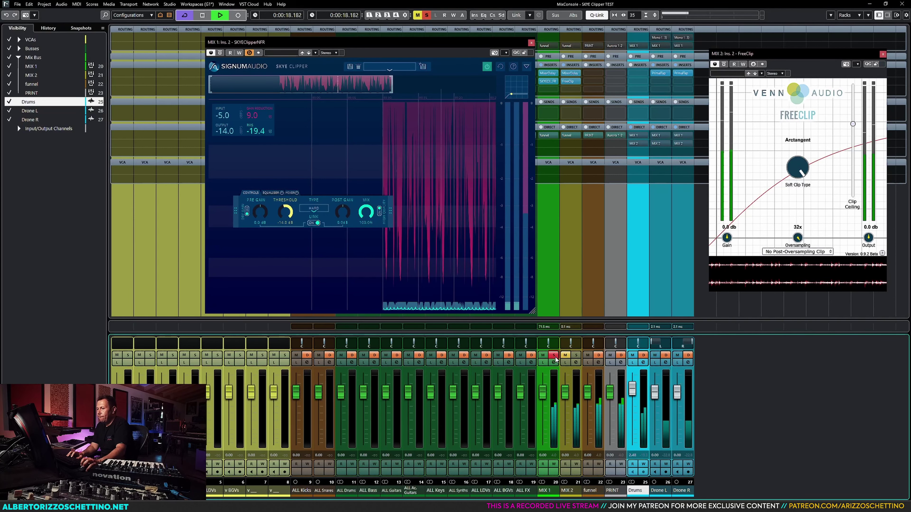
click(318, 211)
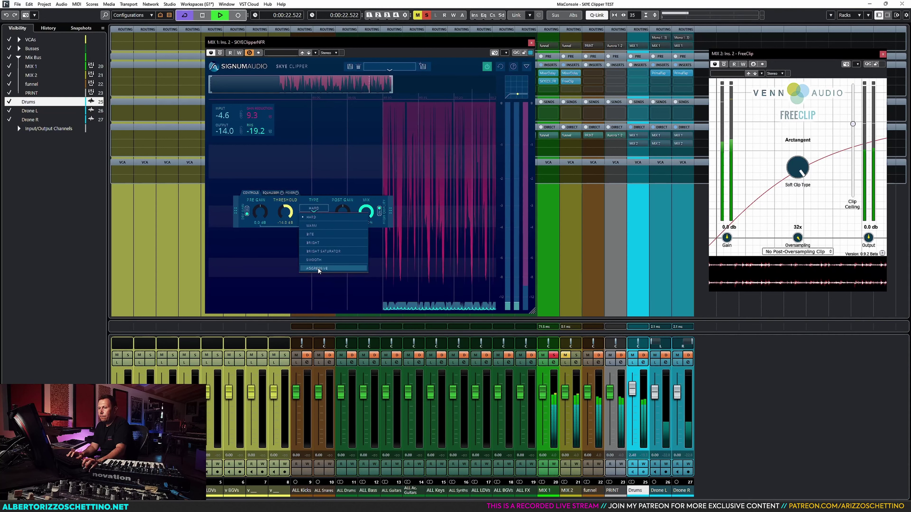
click(320, 261)
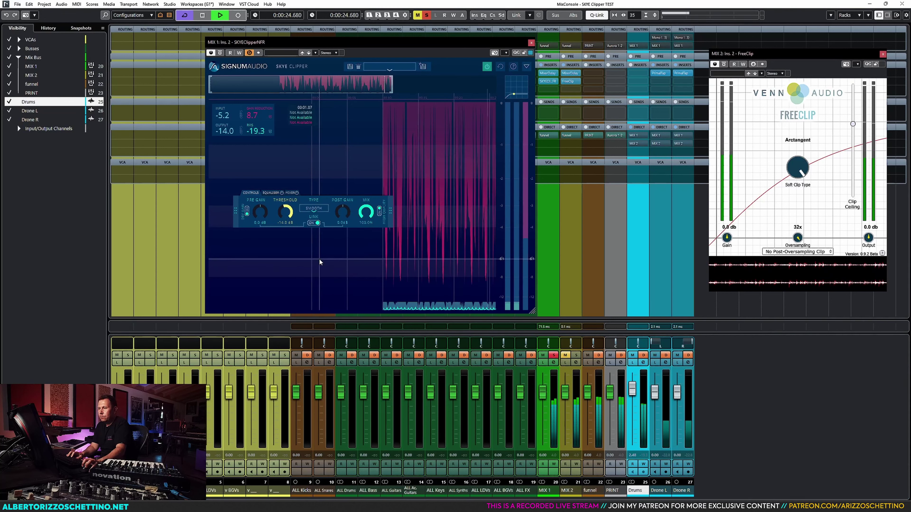
click(576, 356)
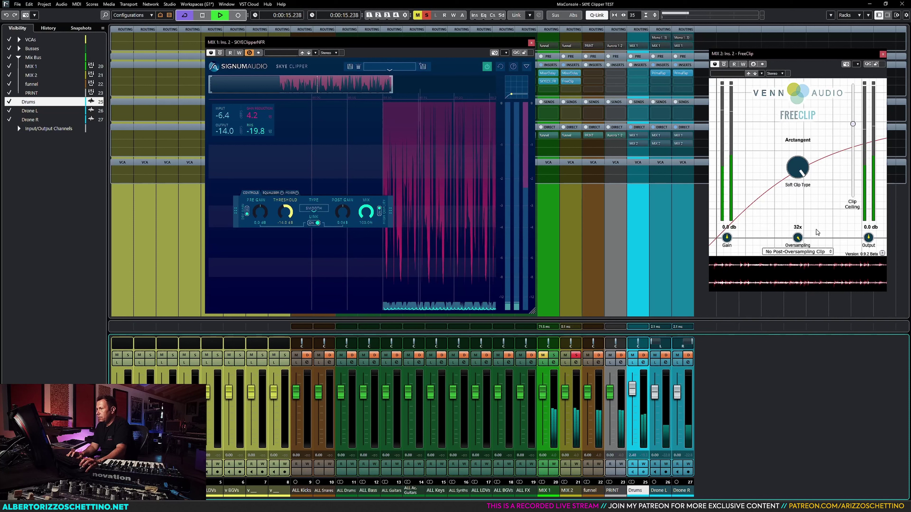
key(space)
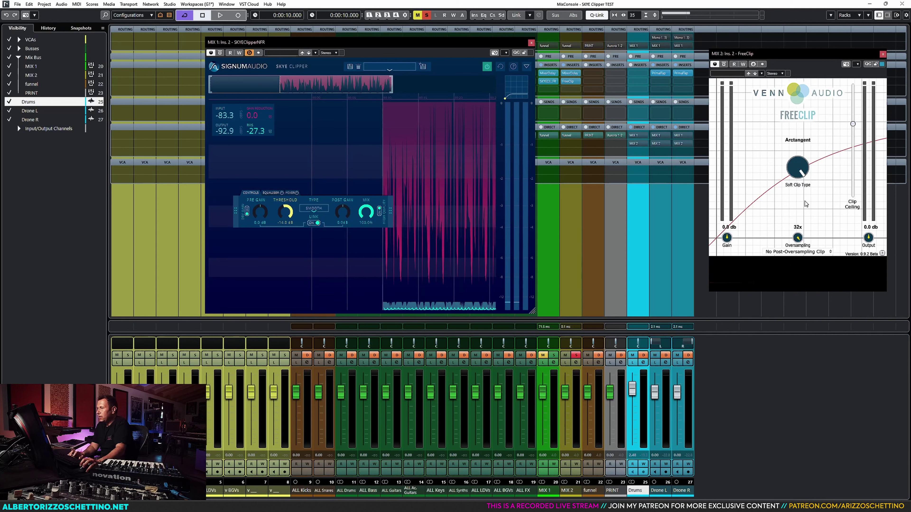
Step: Set FreeClip's soft clip type to Quintic with its clip ceiling reset, and reselect the Smooth type in SKYE Clipper
drag(853, 124, 853, 120)
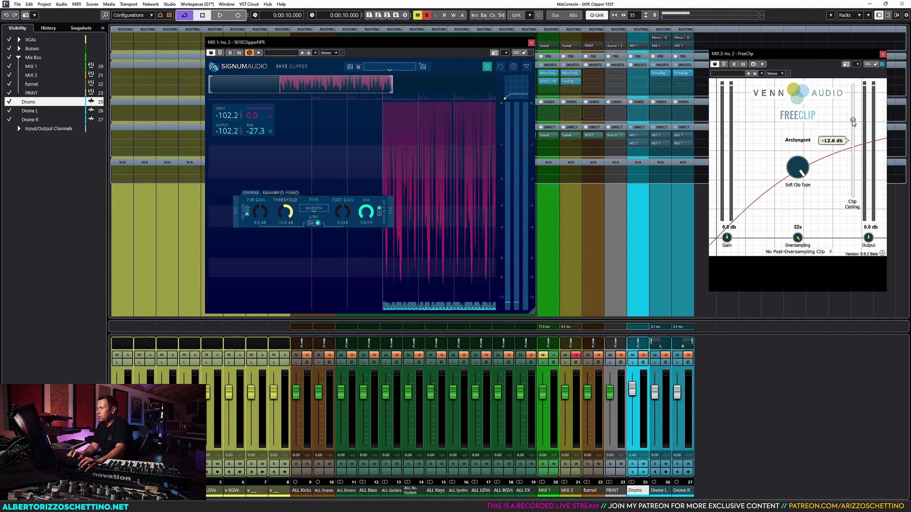
drag(798, 164, 784, 256)
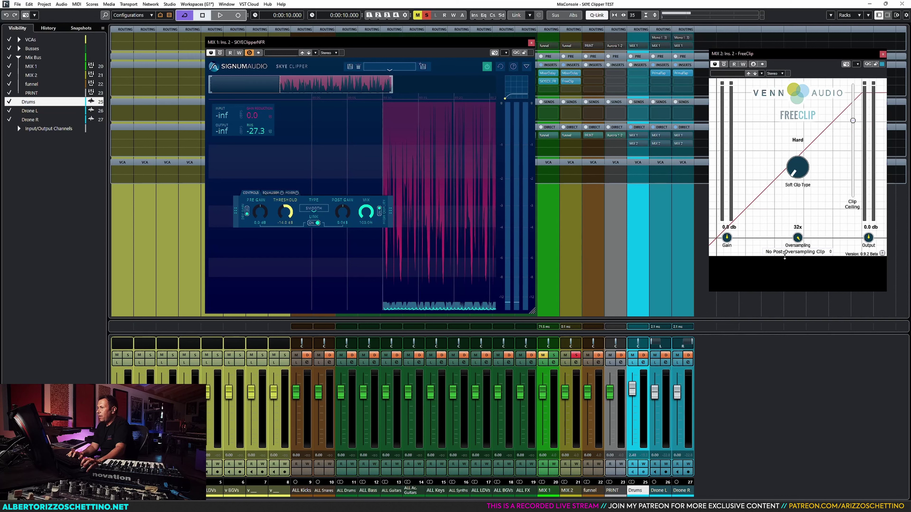
drag(796, 165, 799, 155)
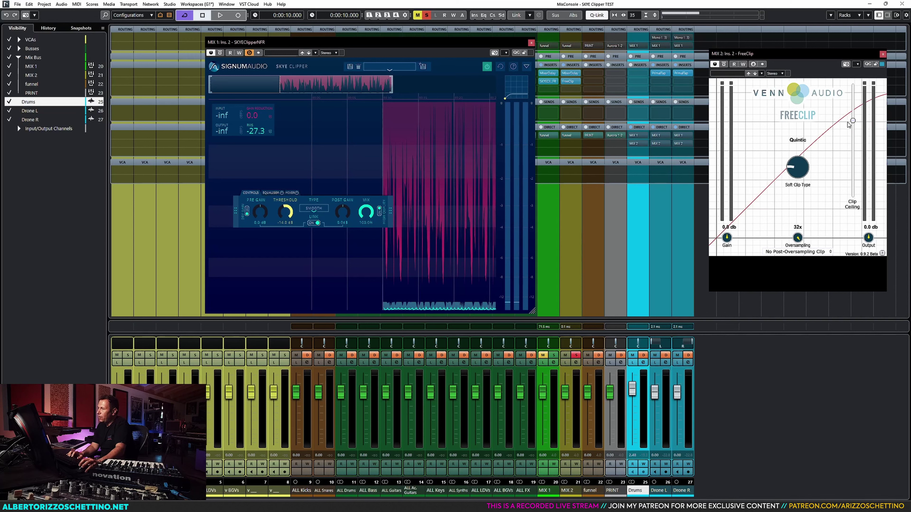
double_click(853, 121)
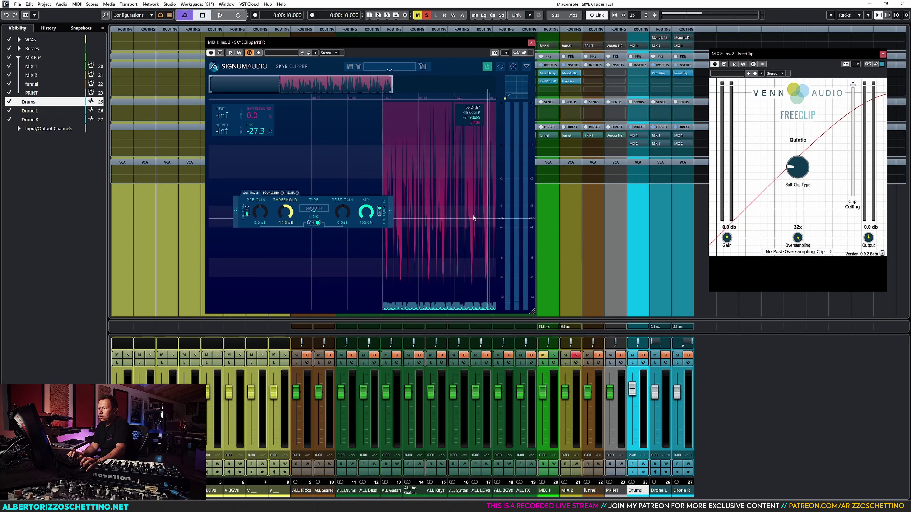
click(315, 209)
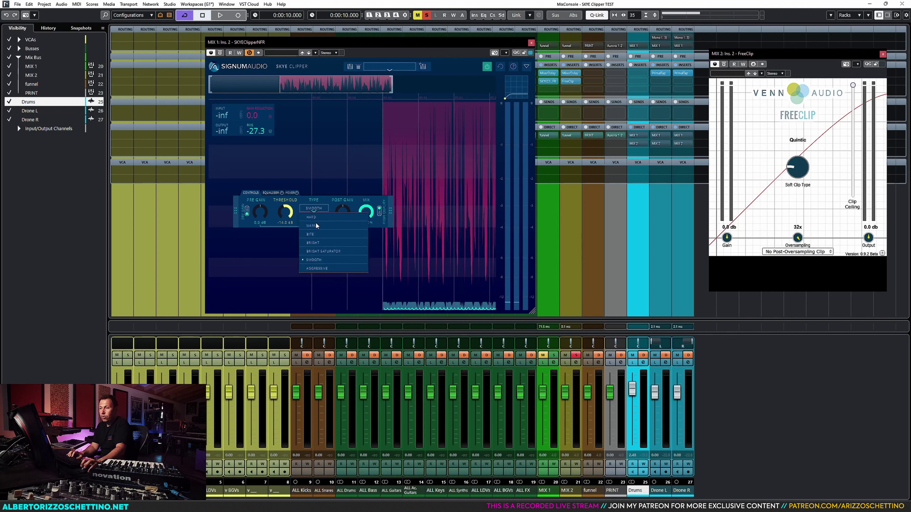
click(317, 261)
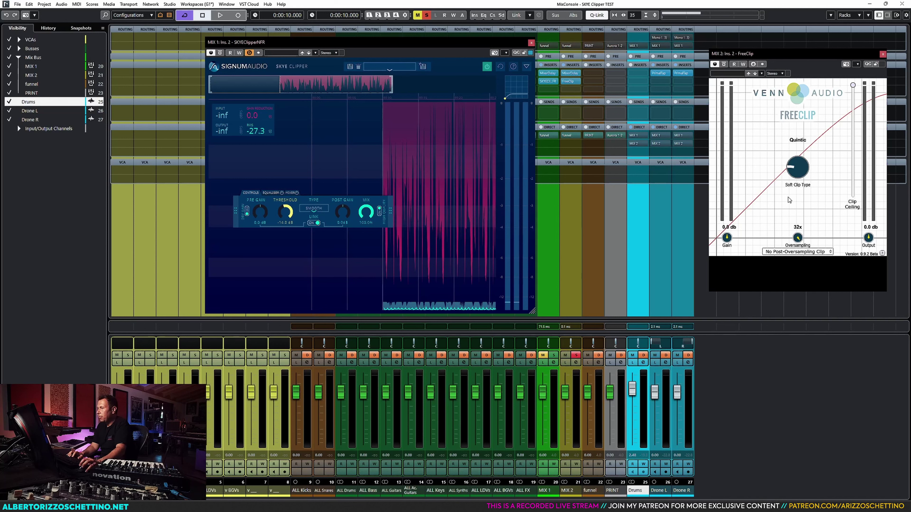
Step: Set FreeClip's clip ceiling to -10 dB, audition the drums through MIX 2, and solo MIX 1 with playback stopped
drag(853, 88, 853, 113)
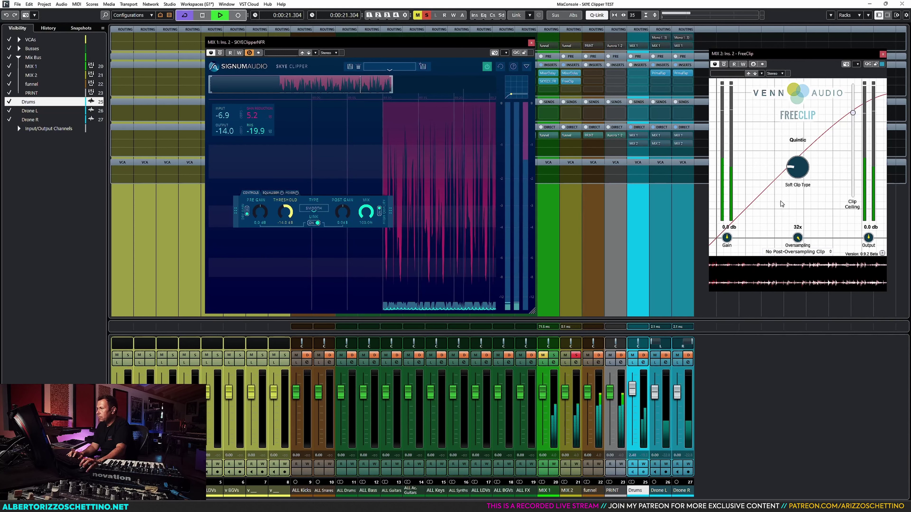
key(space)
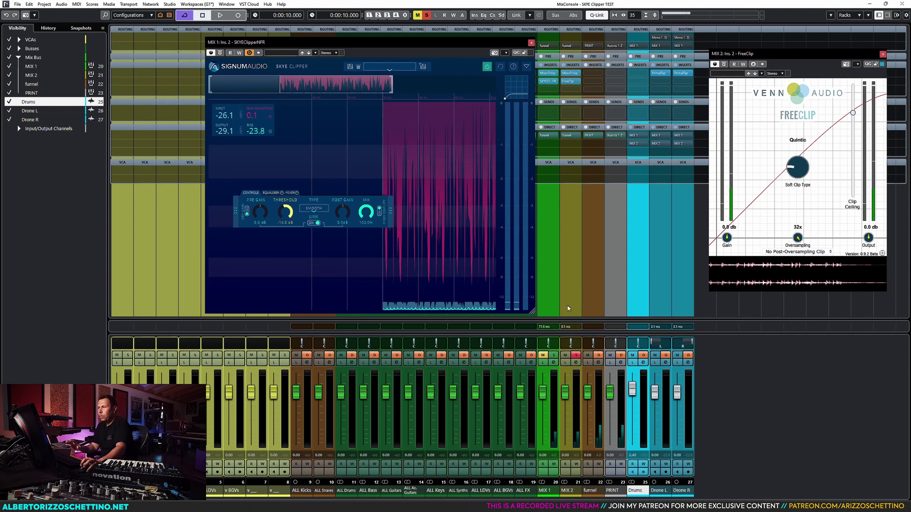
click(555, 355)
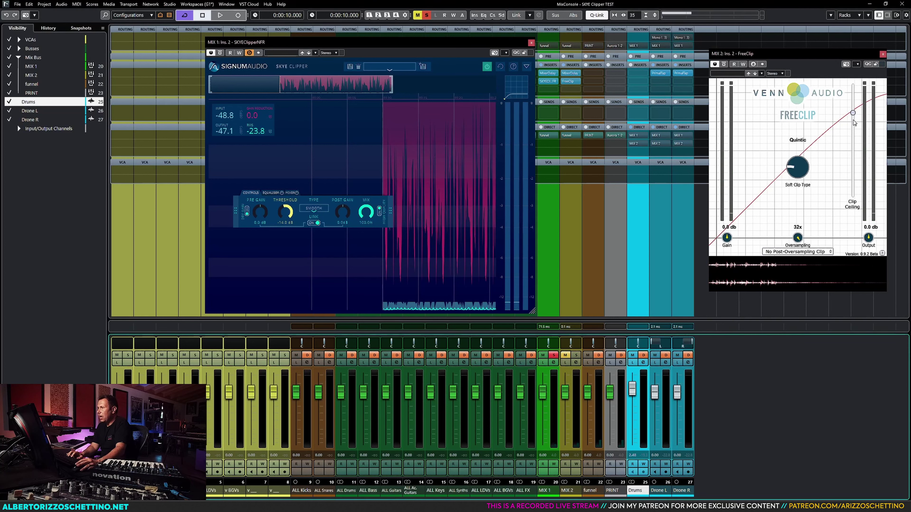
click(854, 114)
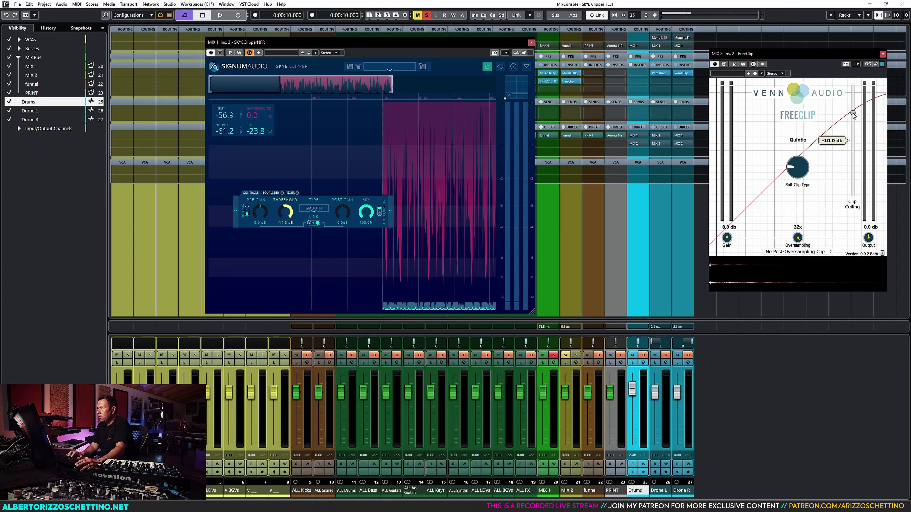
Step: Reset SKYE Clipper's threshold to 0 dB, lower it to about -4 dB while the drums play, and stop playback
click(313, 209)
click(313, 208)
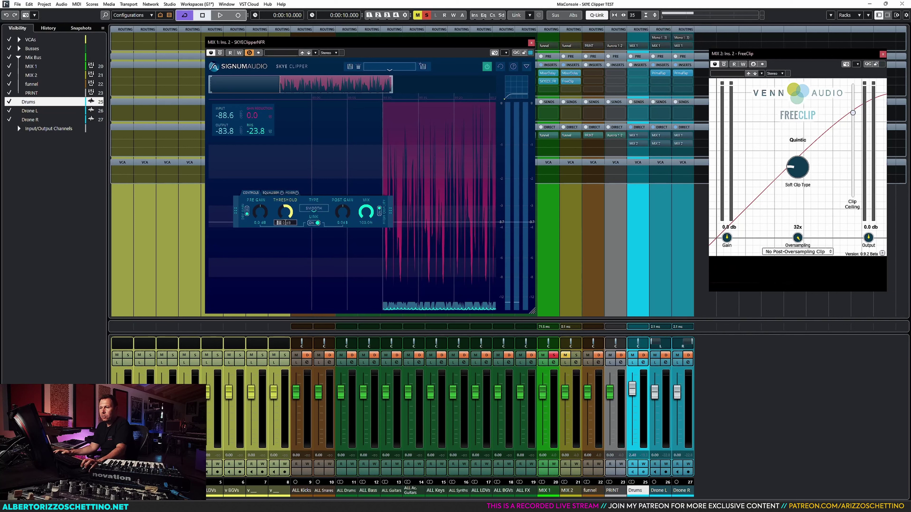
double_click(286, 216)
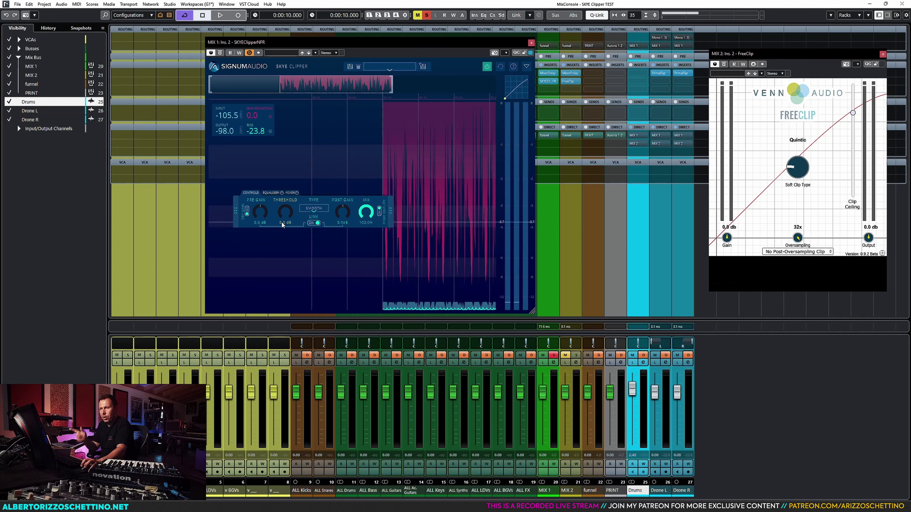
key(space)
drag(287, 214, 285, 252)
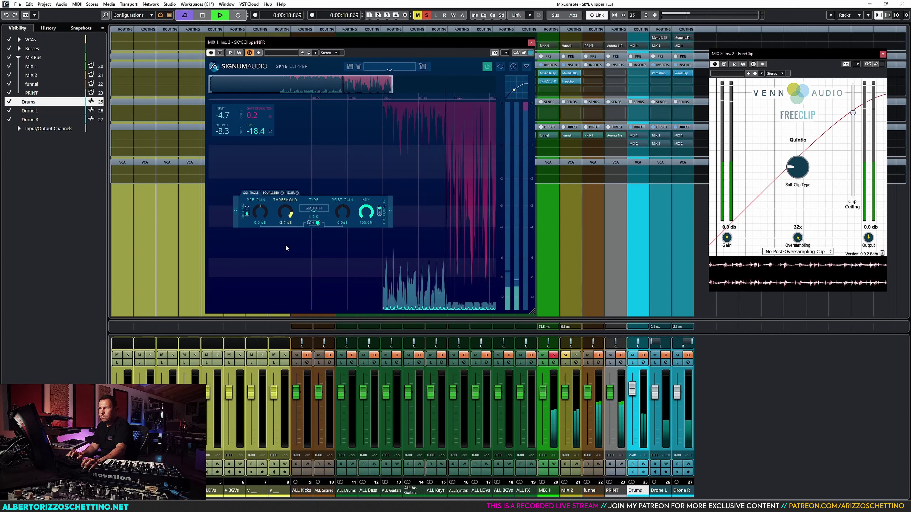
key(space)
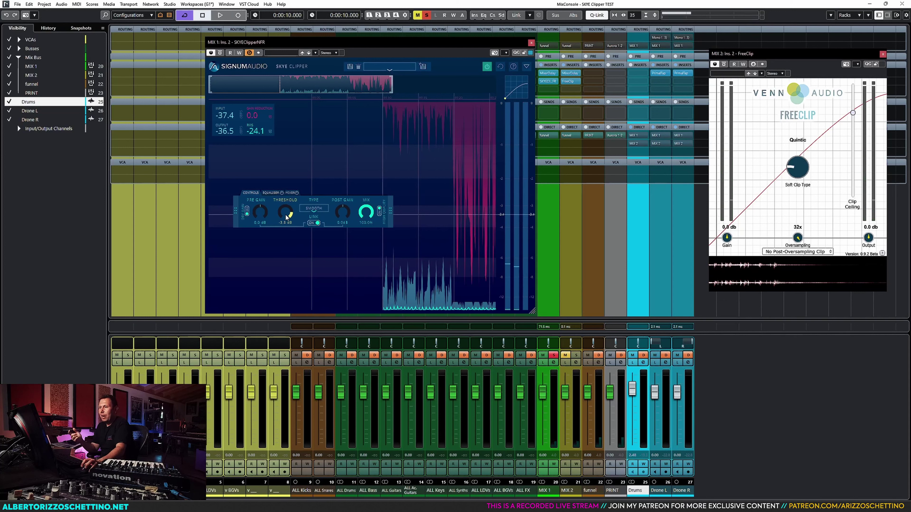
Step: Play the drums while alternating the solo between MIX 1 and MIX 2 to compare Smooth with Quintic clipping, stop, and solo MIX 1
key(space)
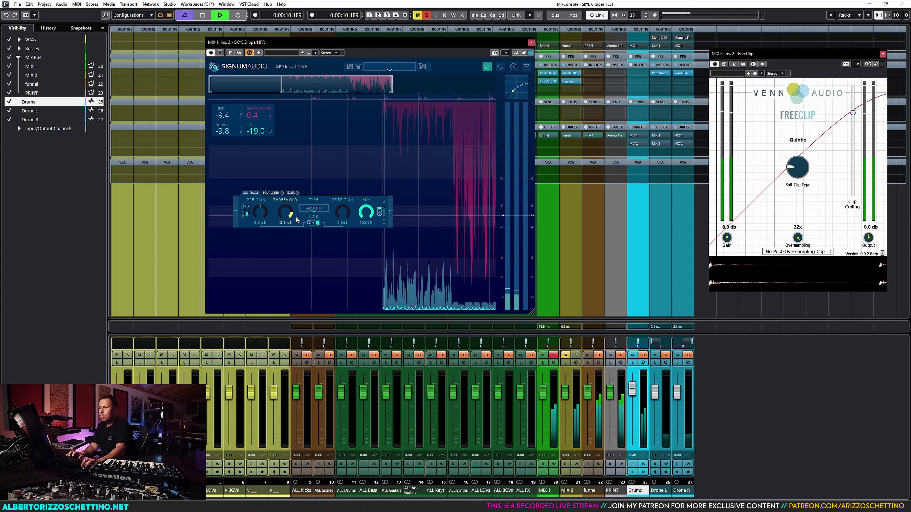
ctrl+click(575, 355)
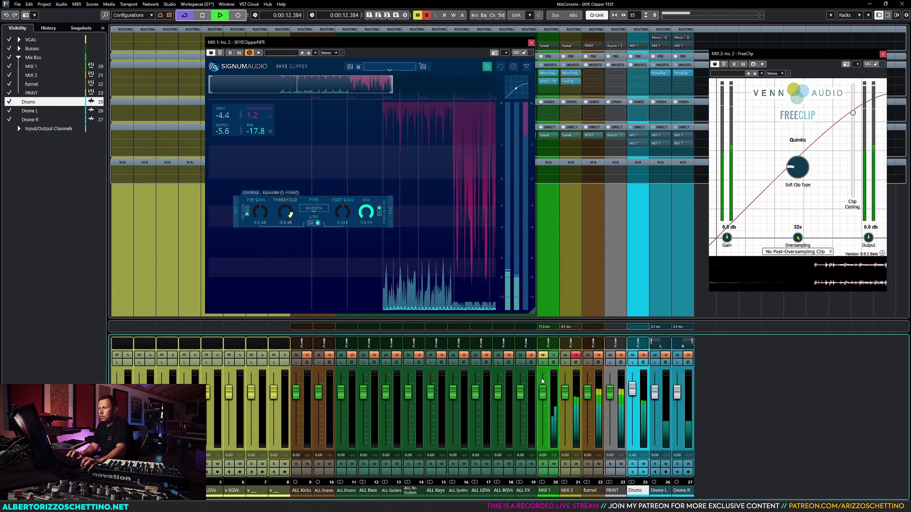
click(554, 356)
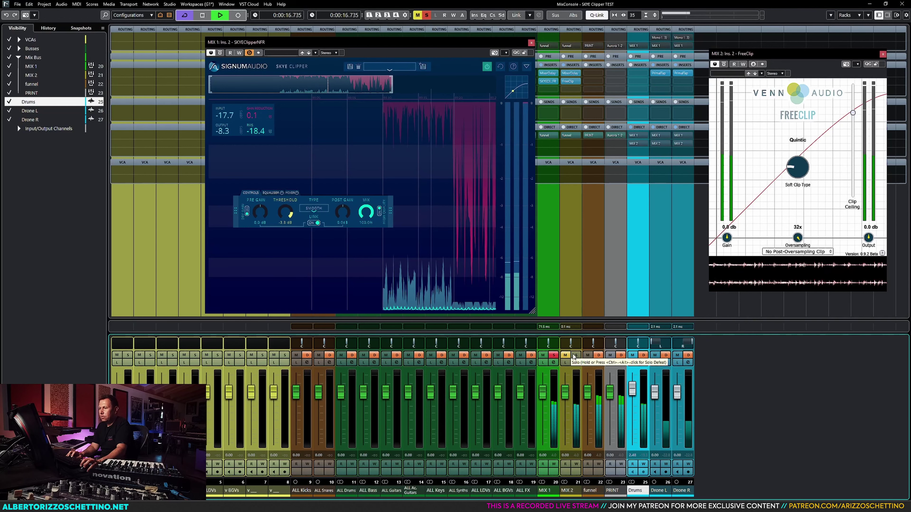
click(576, 356)
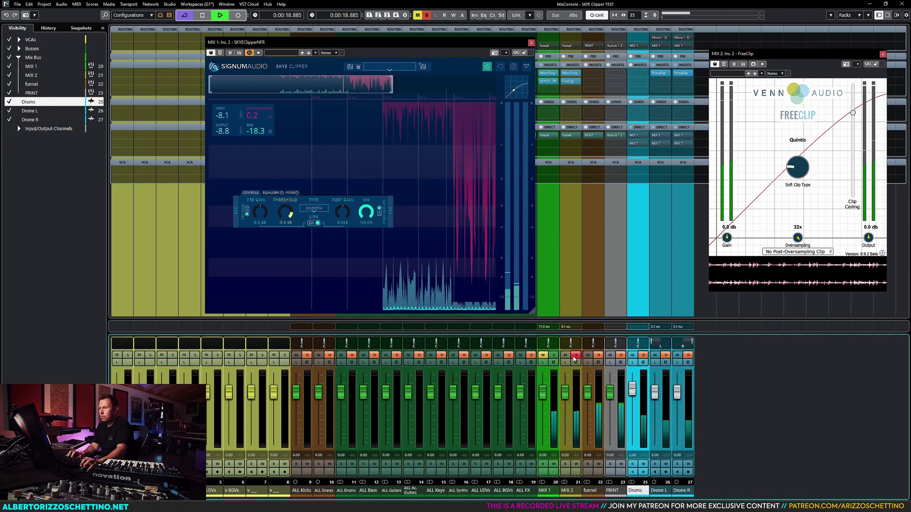
key(space)
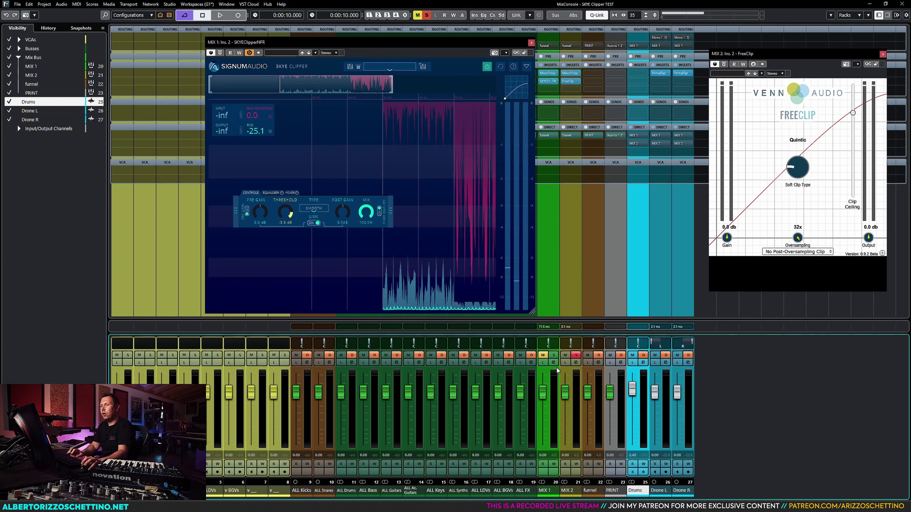
ctrl+click(553, 357)
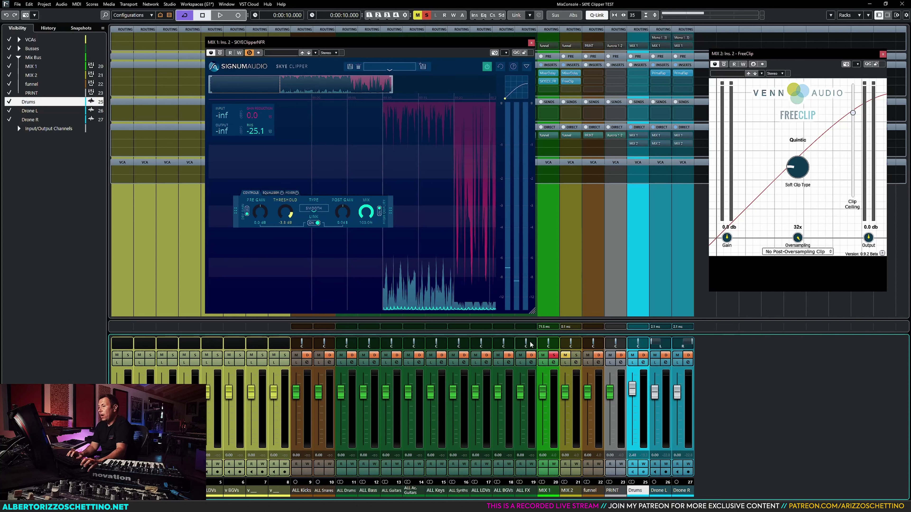